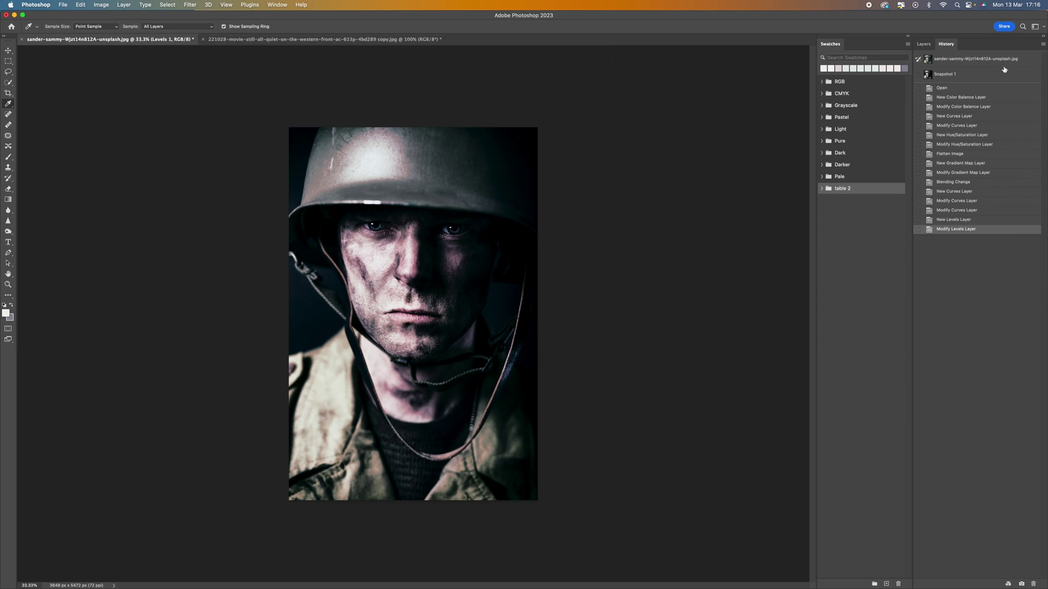
# Compare the soldier portrait's original and final history states, and view the movie still against the graded portrait
pyautogui.click(964, 61)
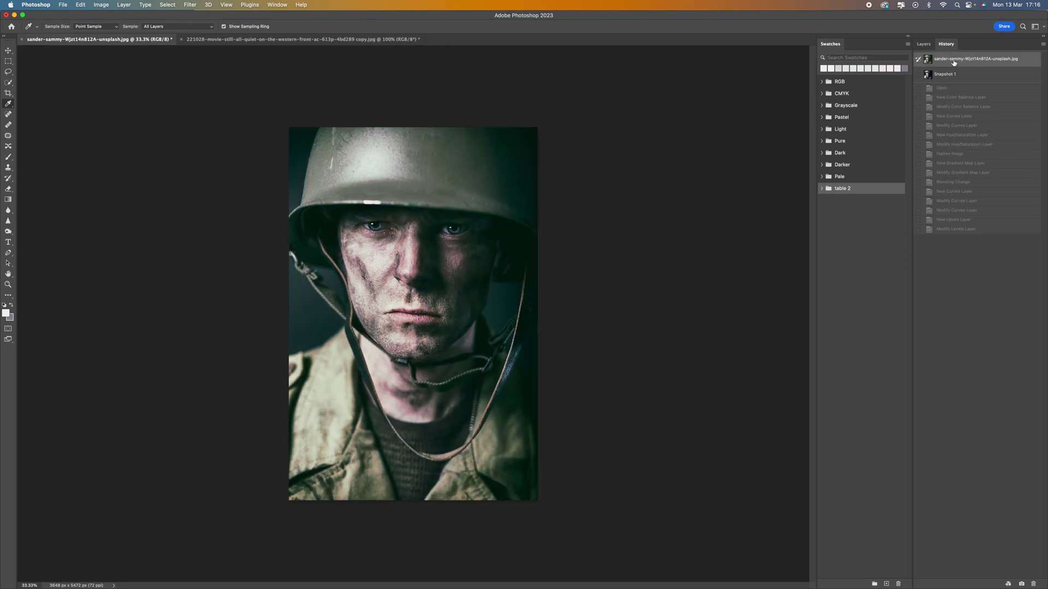
pyautogui.click(942, 233)
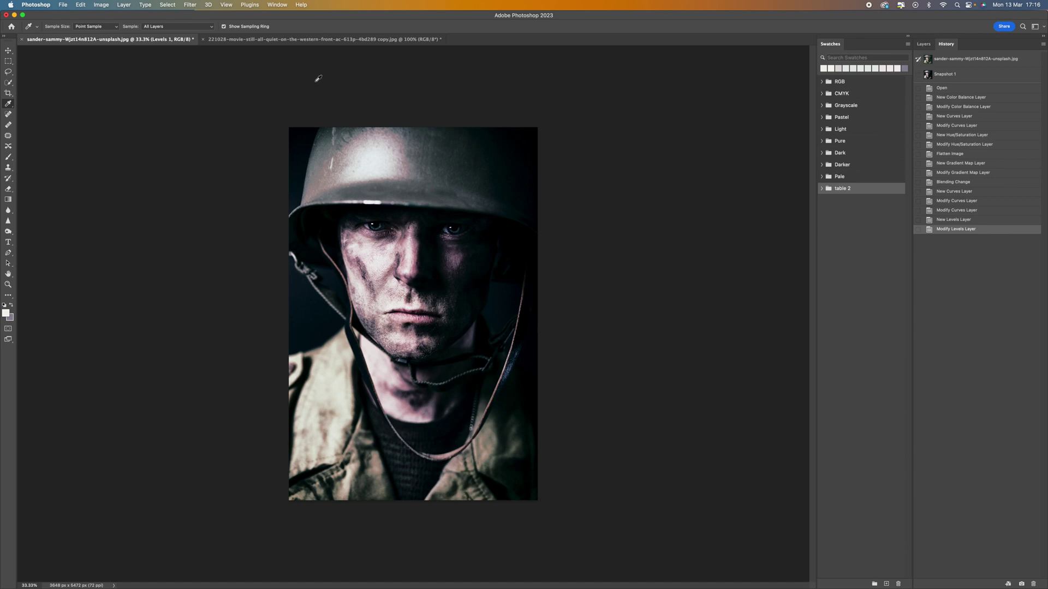
pyautogui.click(300, 39)
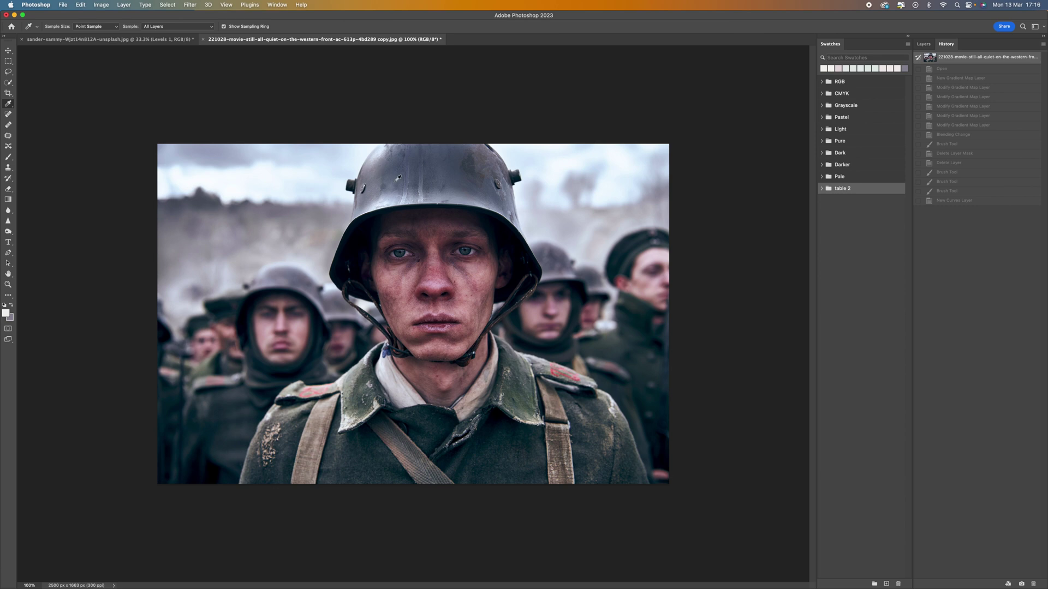
pyautogui.click(135, 40)
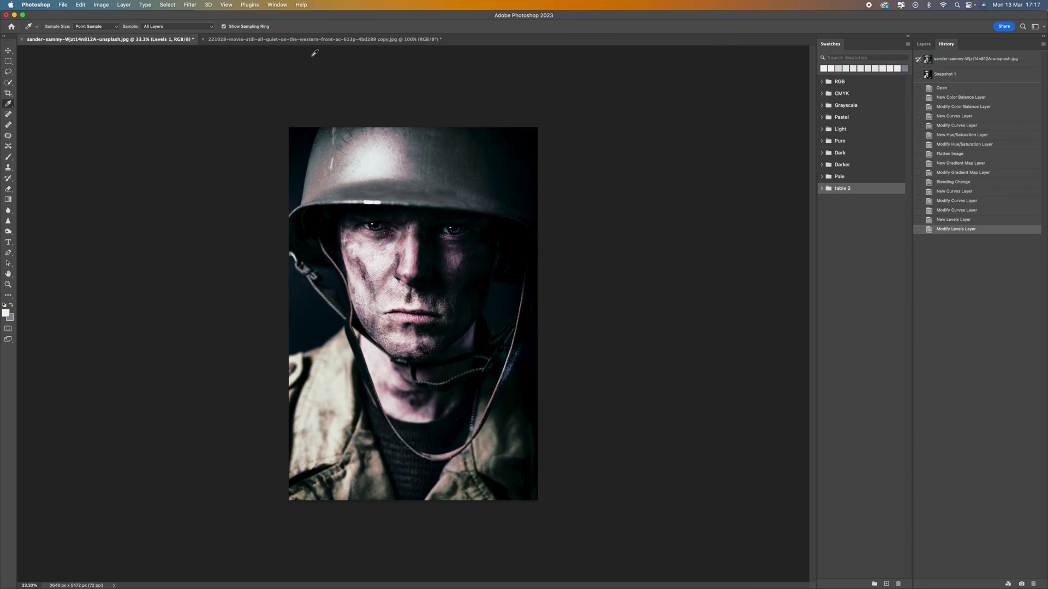
pyautogui.click(295, 40)
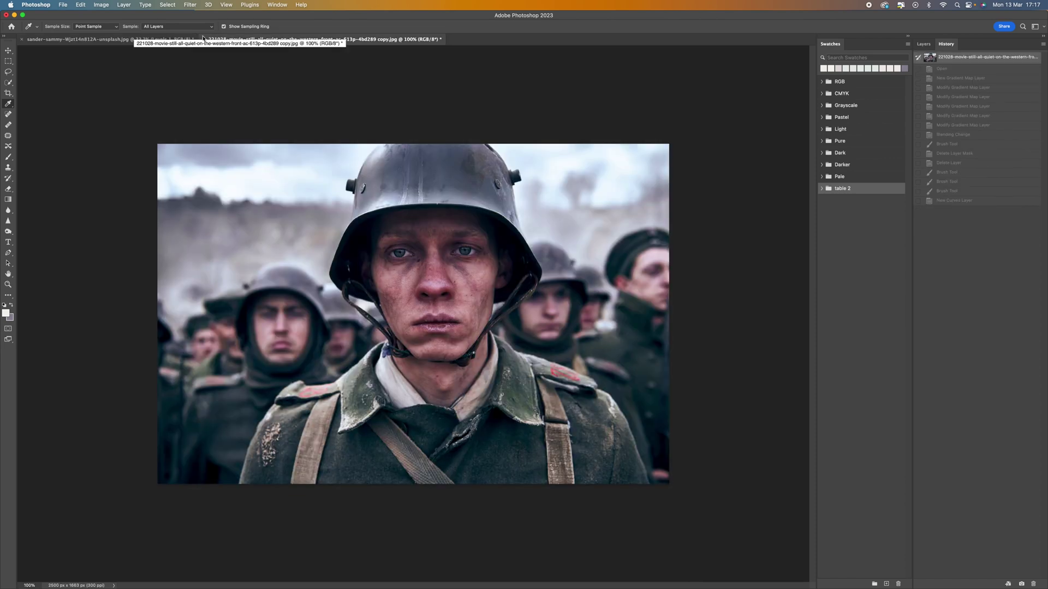
pyautogui.click(178, 40)
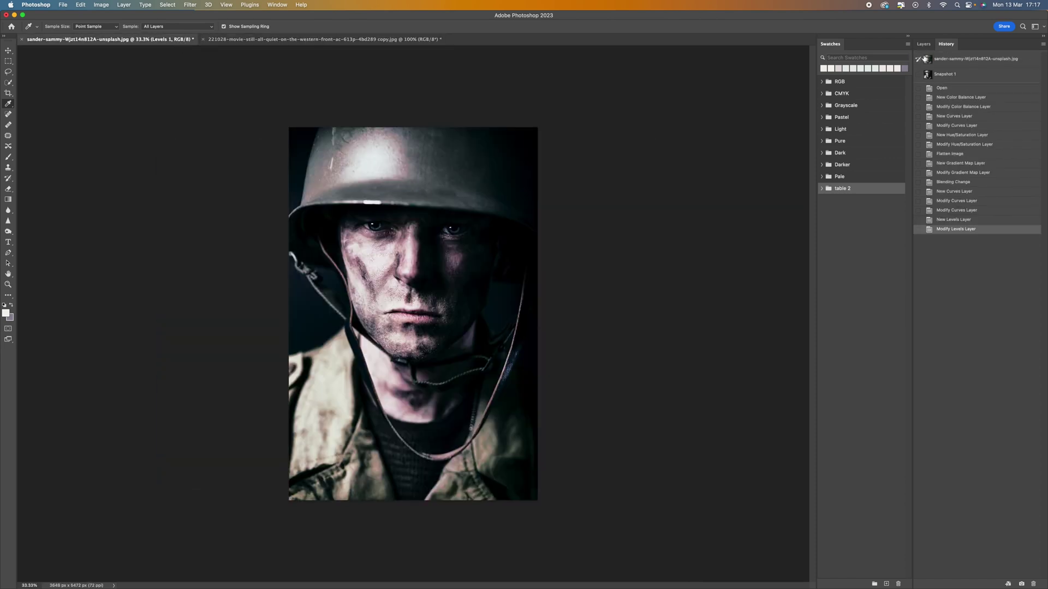
# Open the movie still in Save for Web (Legacy) and show the main soldier's face in the preview
pyautogui.click(316, 44)
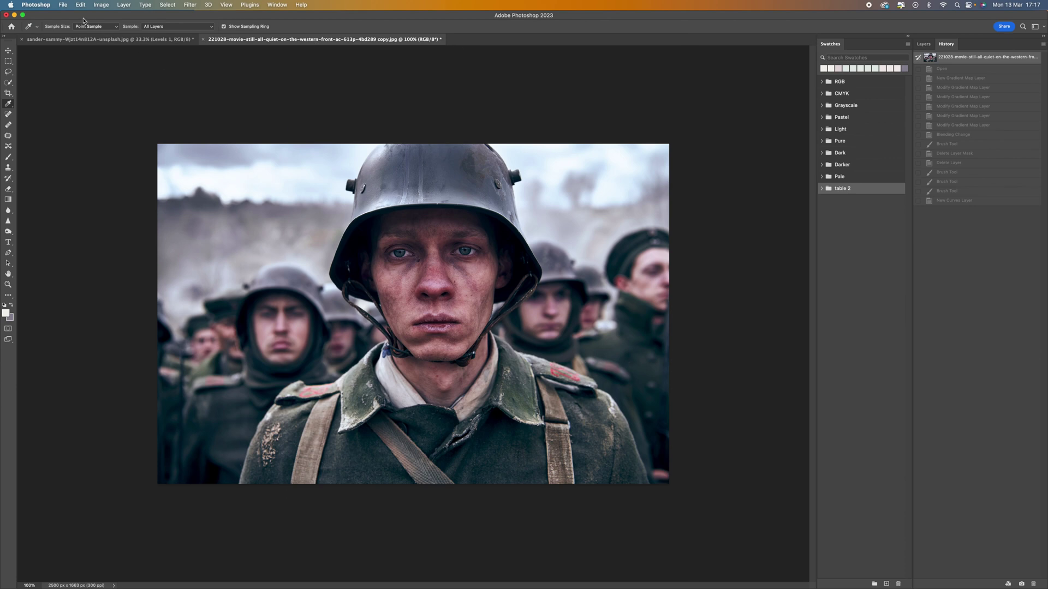
pyautogui.click(64, 5)
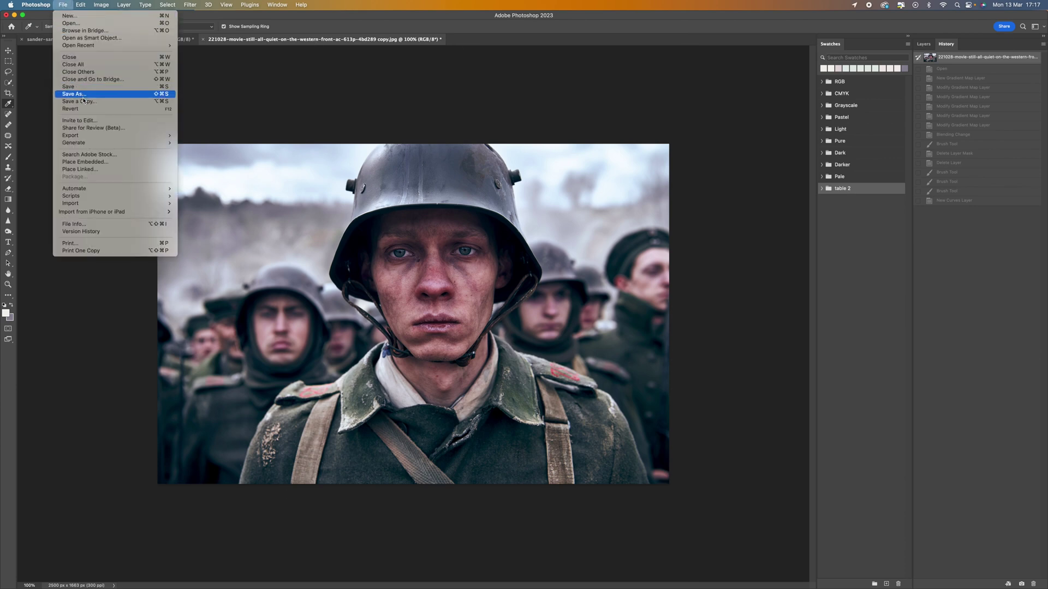
pyautogui.moveTo(90, 136)
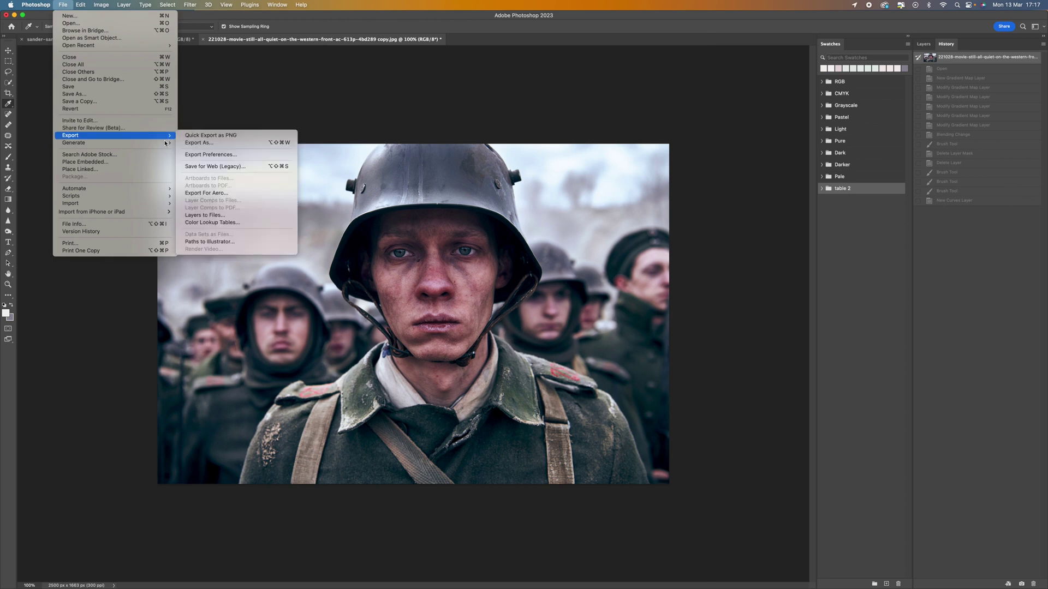
pyautogui.click(236, 167)
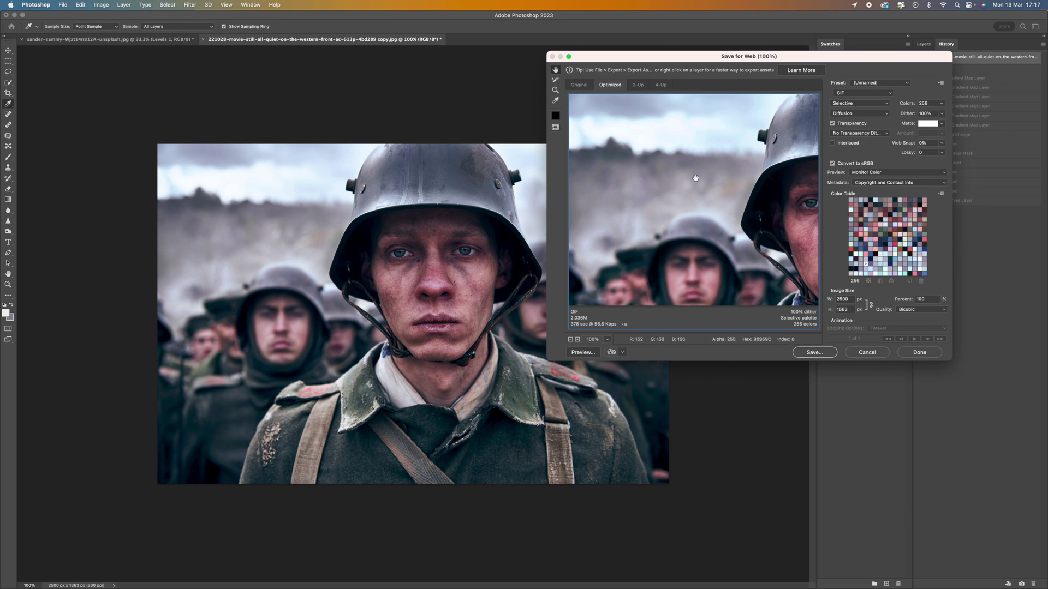
pyautogui.moveTo(745, 253); pyautogui.dragTo(655, 244)
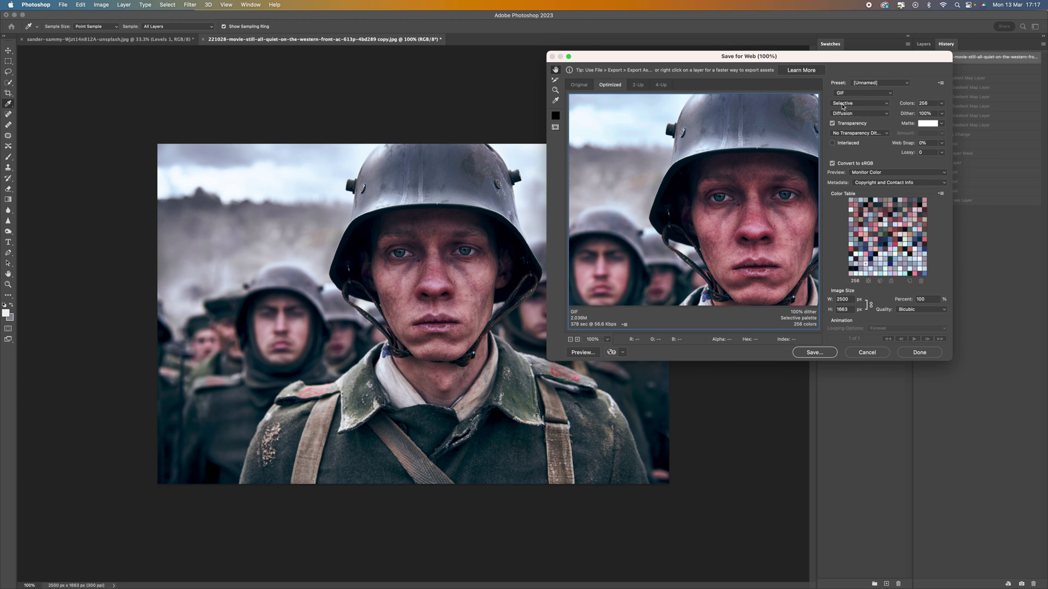
# Set the GIF color reduction to Custom and limit the color table to 8 colors
pyautogui.click(886, 106)
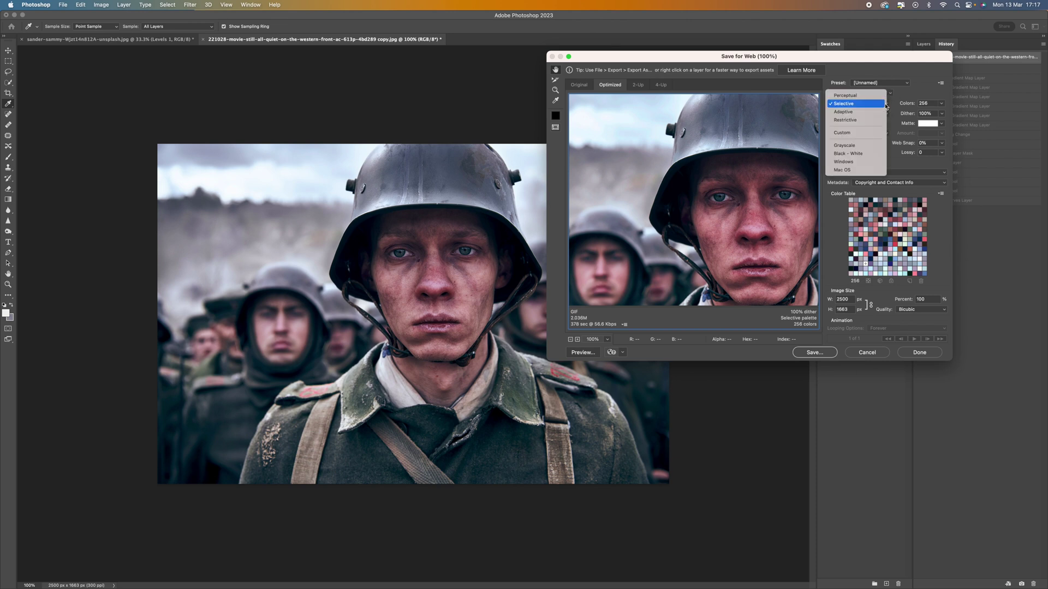
pyautogui.click(868, 133)
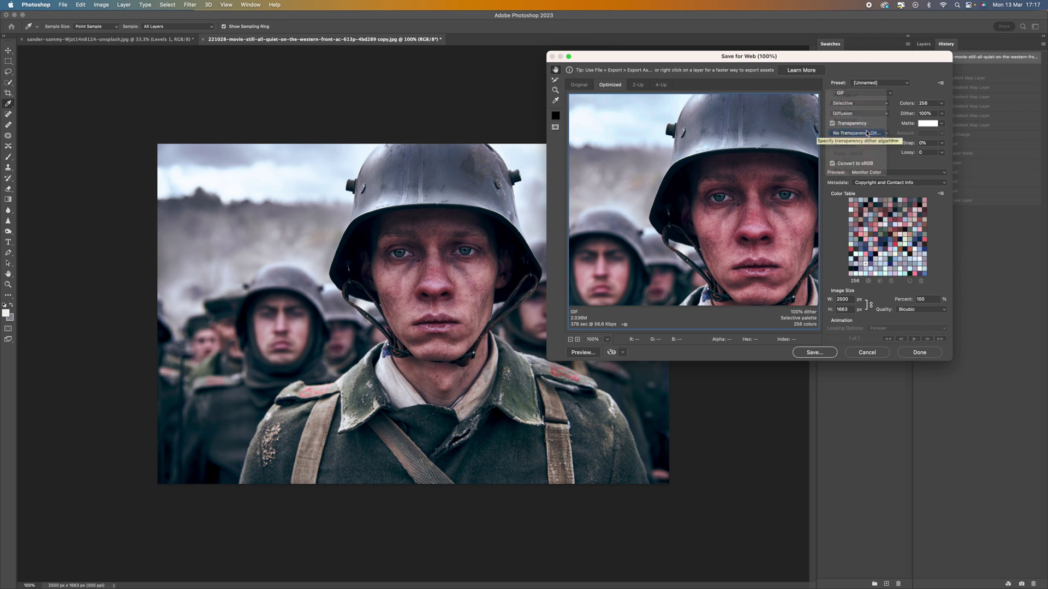
pyautogui.doubleClick(931, 103)
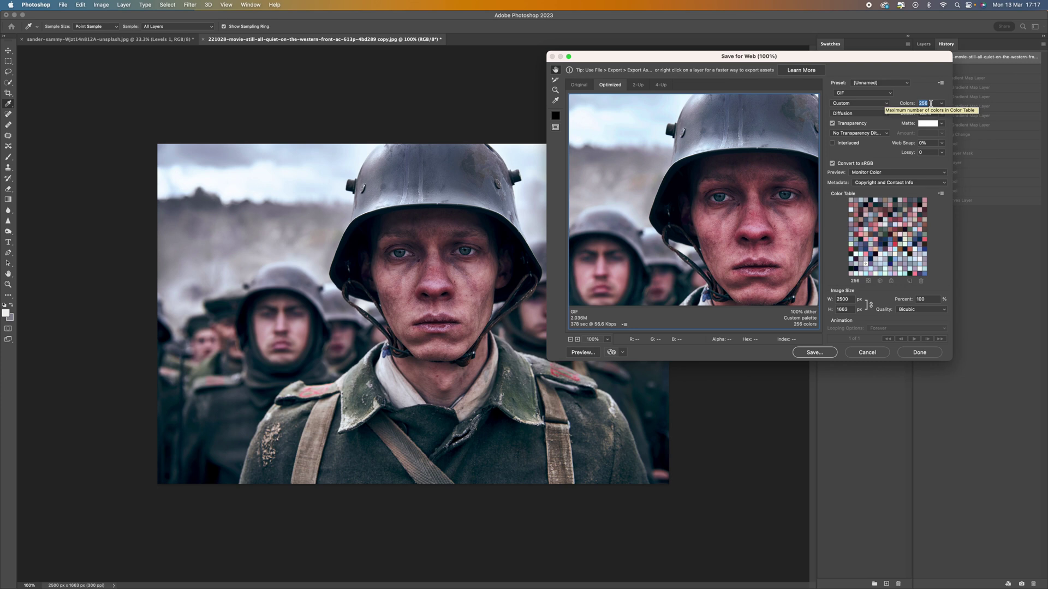
pyautogui.write('3')
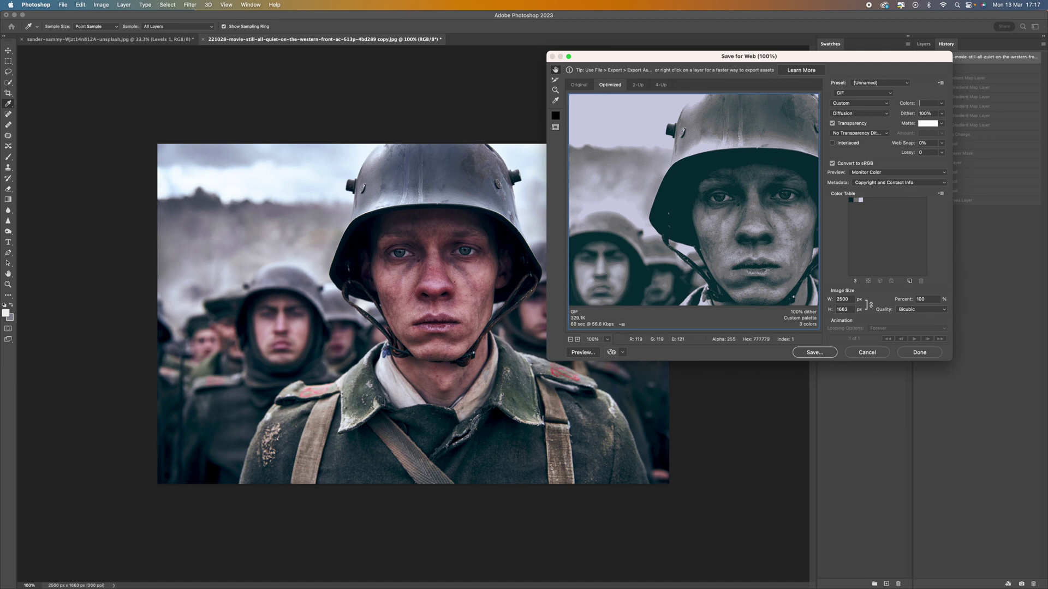
pyautogui.press('BackSpace')
pyautogui.write('5')
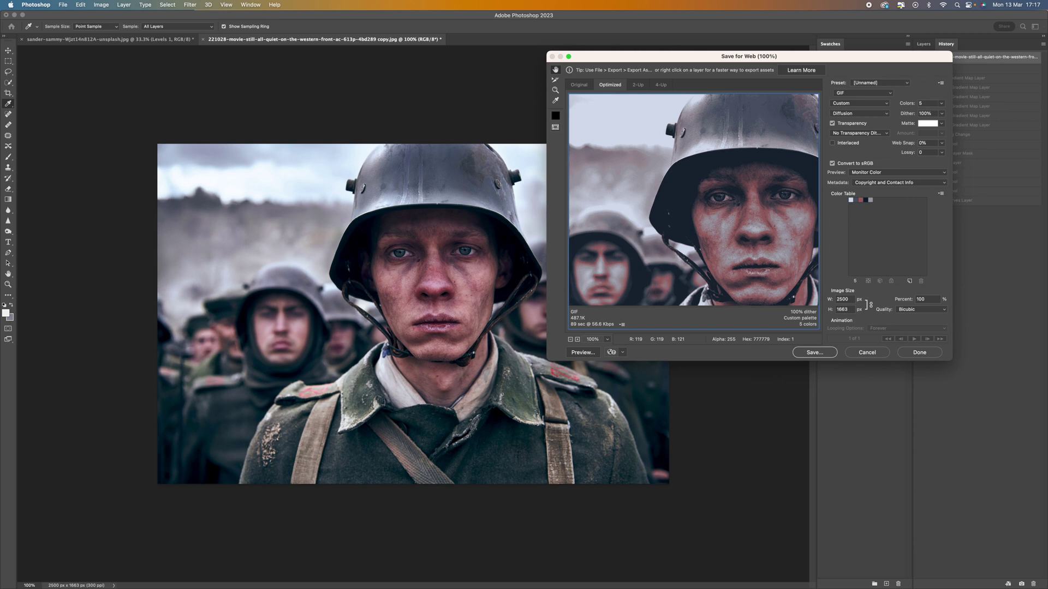
pyautogui.write('8')
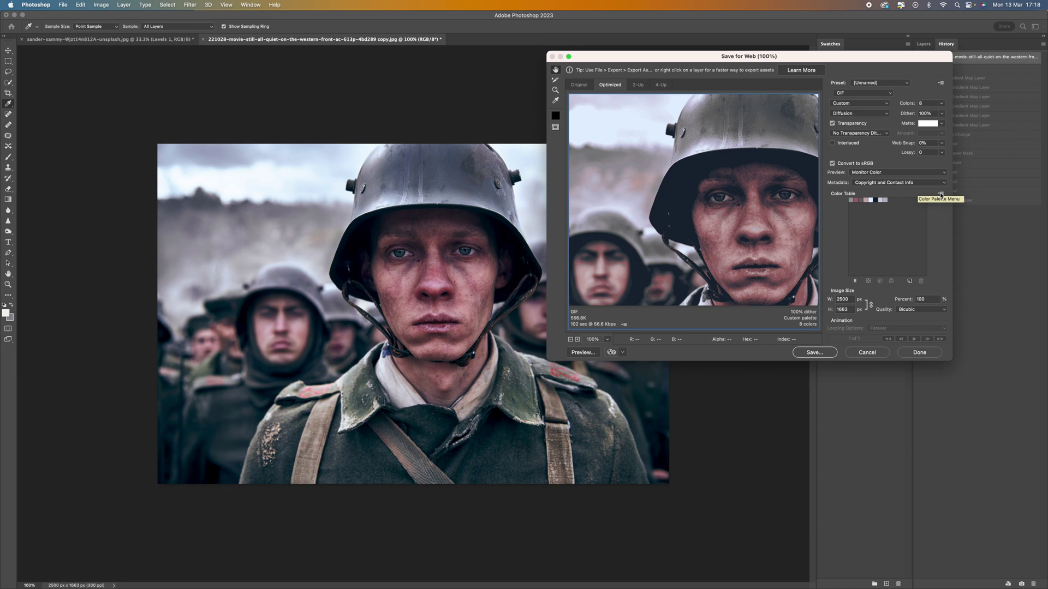
# Save the color table as table.act in a new Desktop folder named "movie colours" and finish the web export settings without exporting the image
pyautogui.click(941, 194)
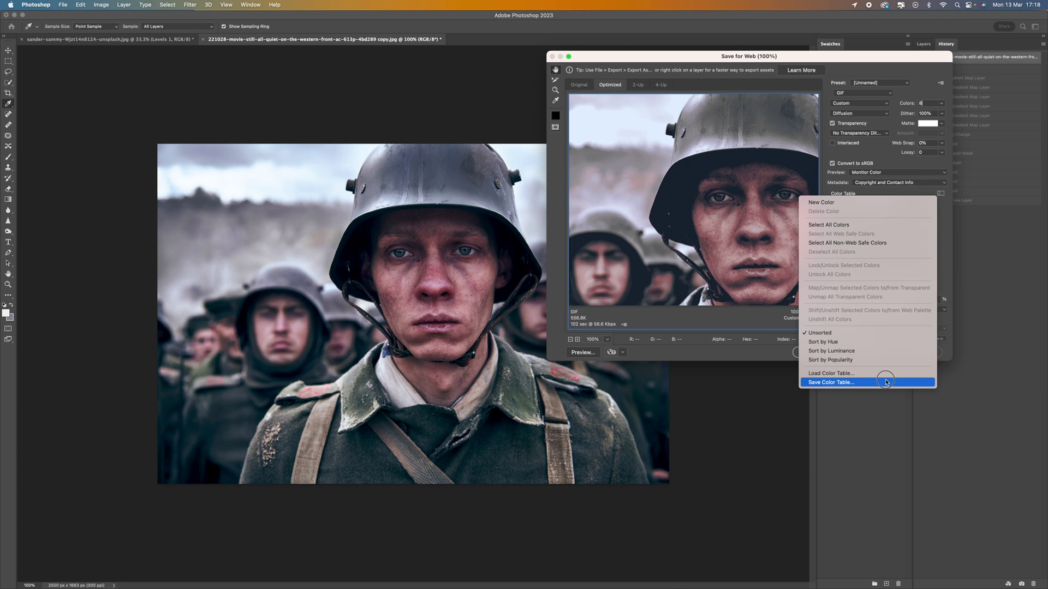
pyautogui.click(886, 382)
pyautogui.moveTo(385, 261); pyautogui.dragTo(694, 93)
pyautogui.click(336, 153)
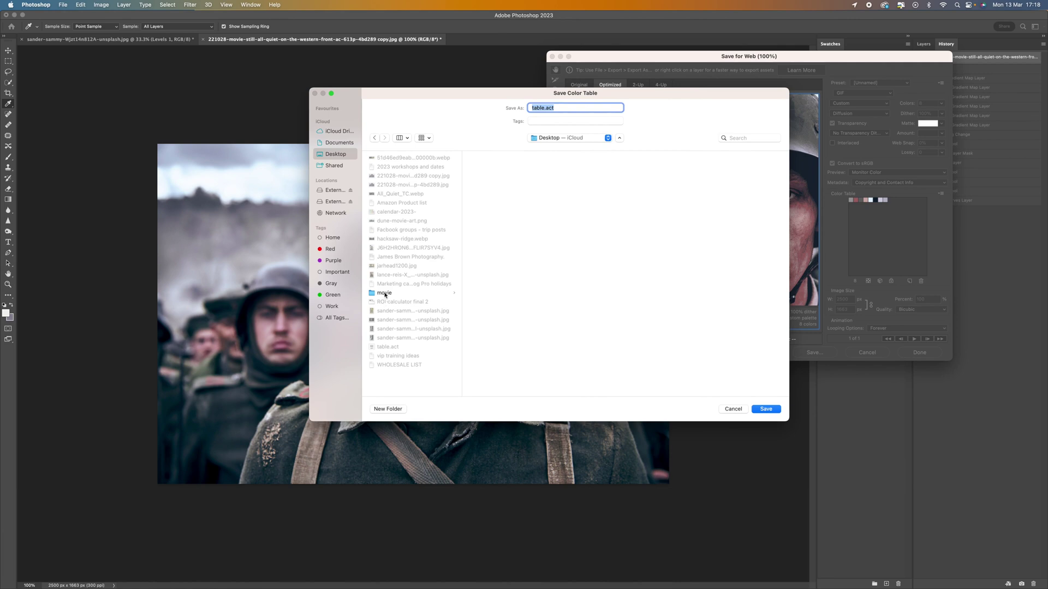
pyautogui.click(387, 409)
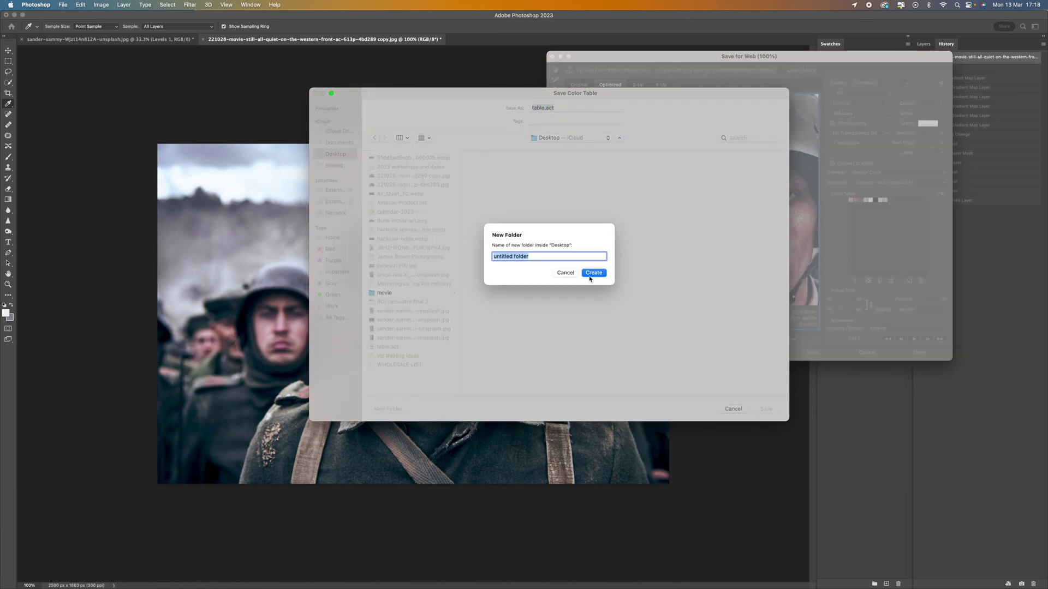
pyautogui.write('movie ')
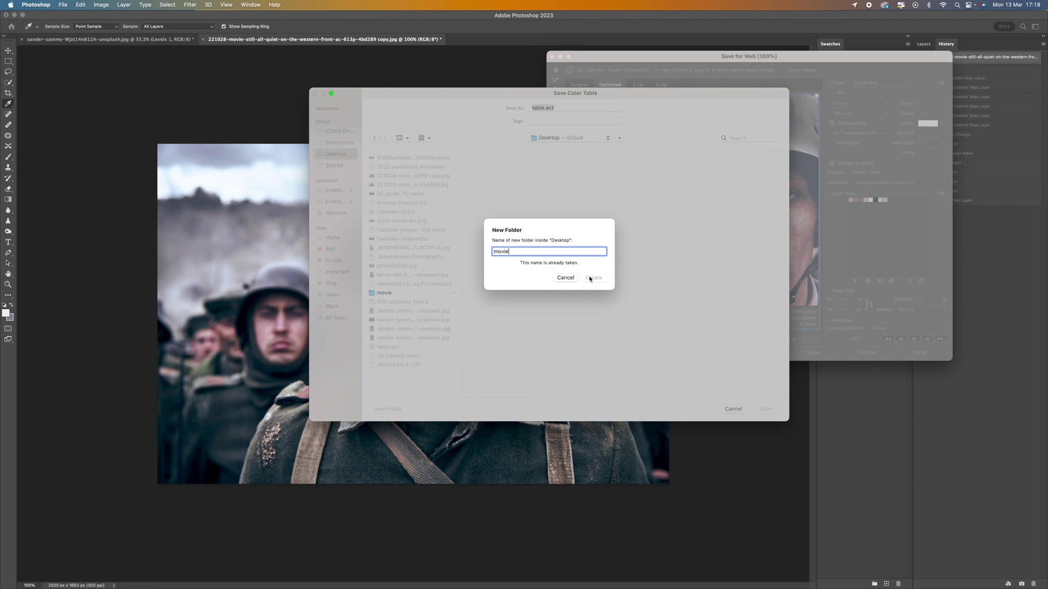
pyautogui.write('colours')
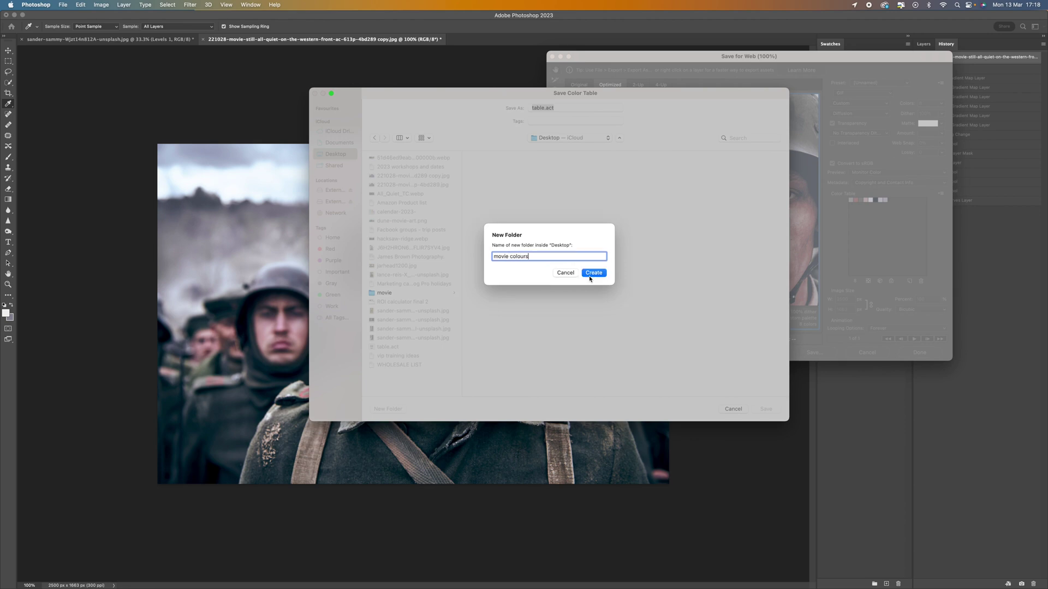
pyautogui.click(590, 275)
pyautogui.click(765, 410)
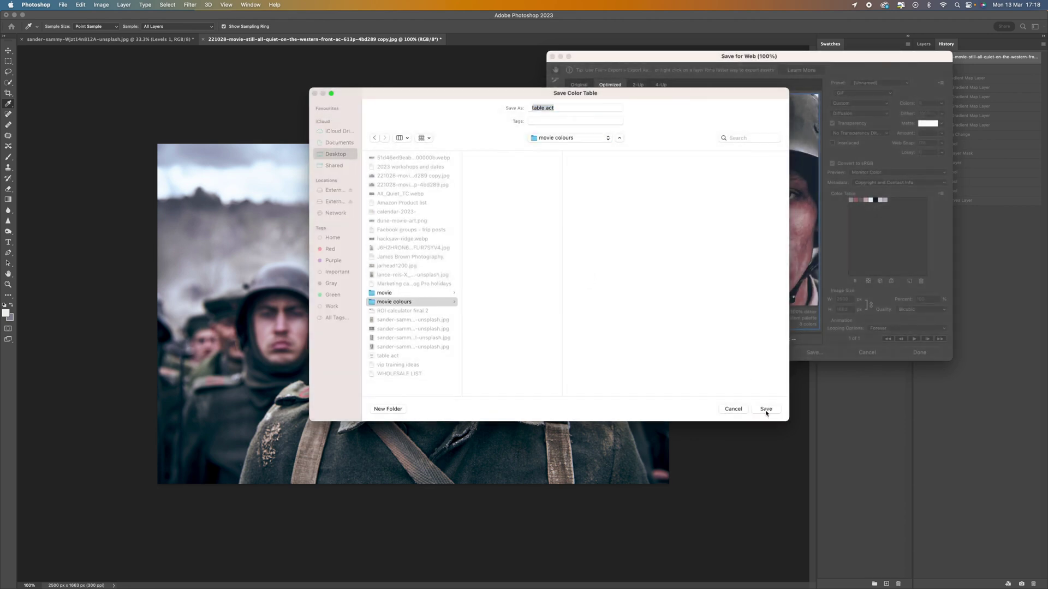
pyautogui.click(919, 352)
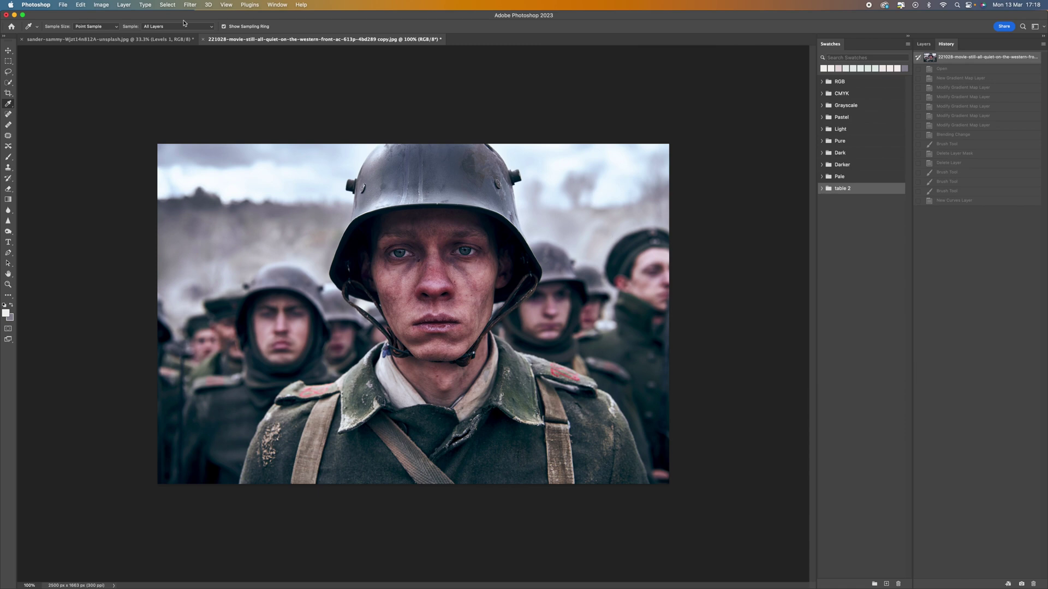
# Return the soldier portrait to its original opened state and add a Gradient Map adjustment layer above the background
pyautogui.click(157, 39)
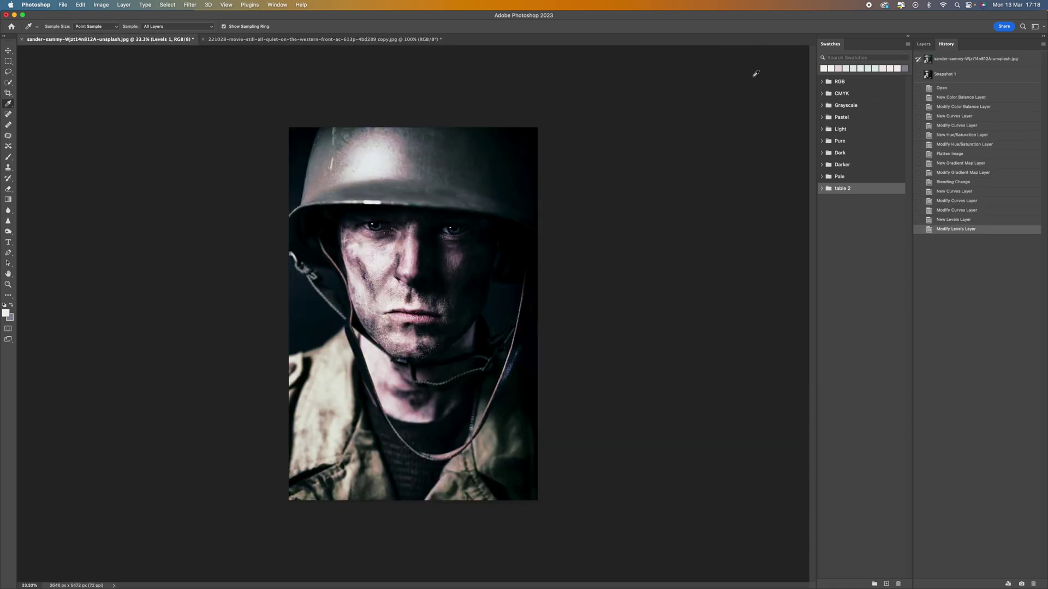
pyautogui.click(946, 59)
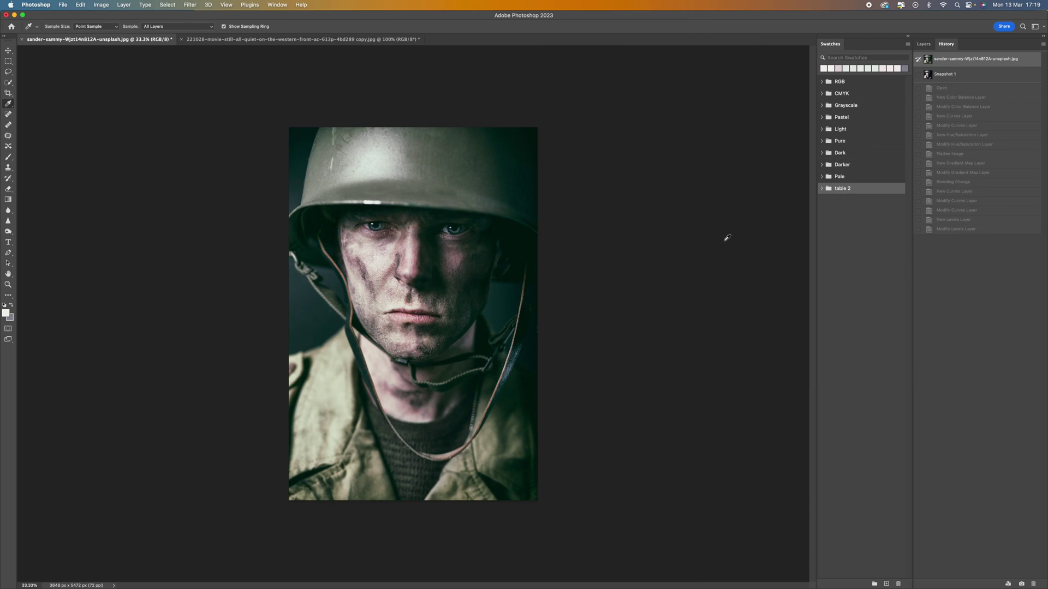
pyautogui.click(925, 44)
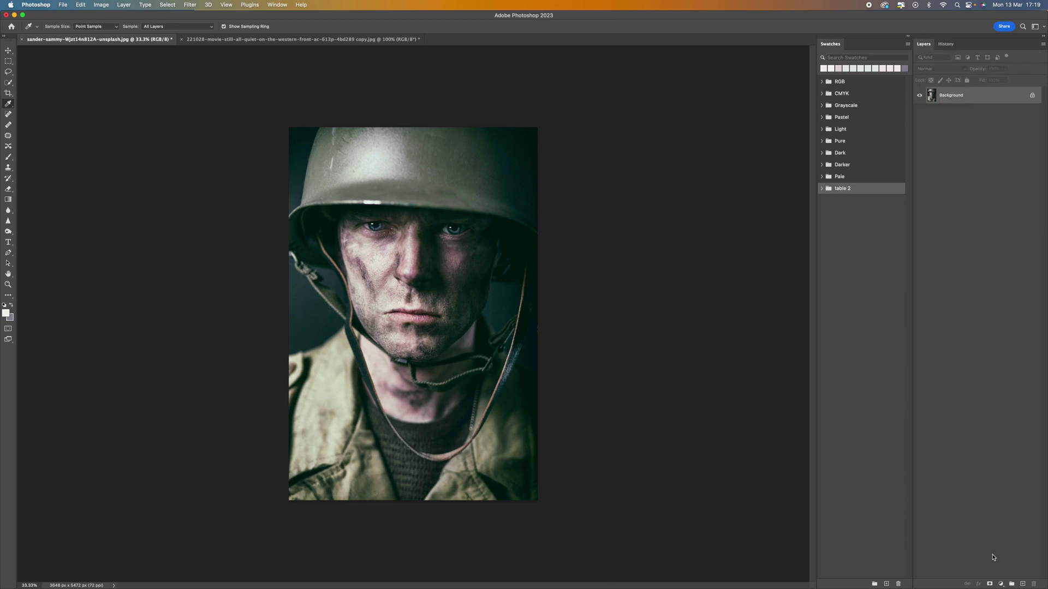
pyautogui.click(1001, 584)
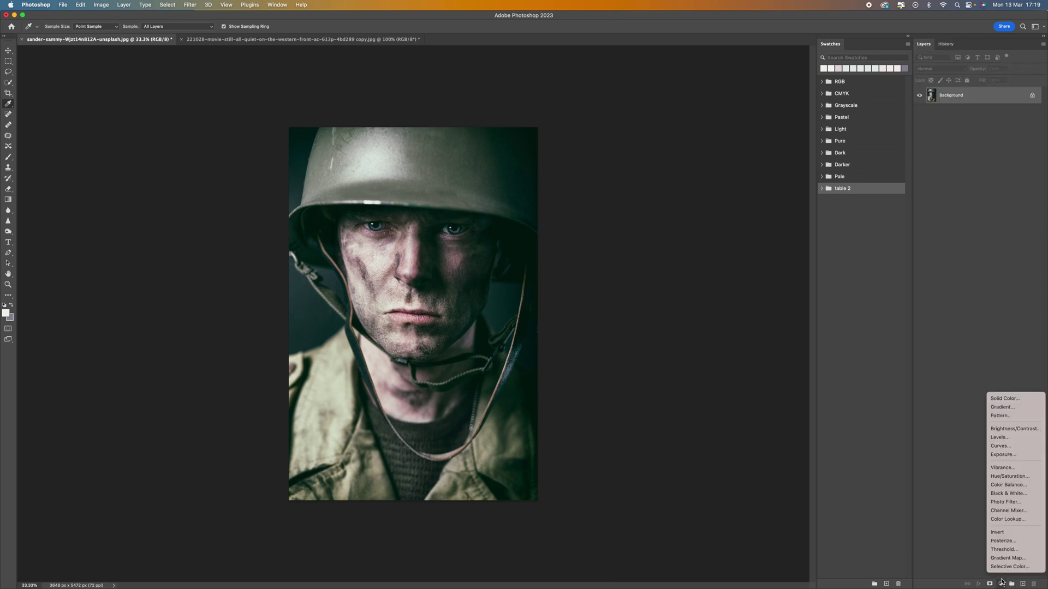
pyautogui.click(1007, 558)
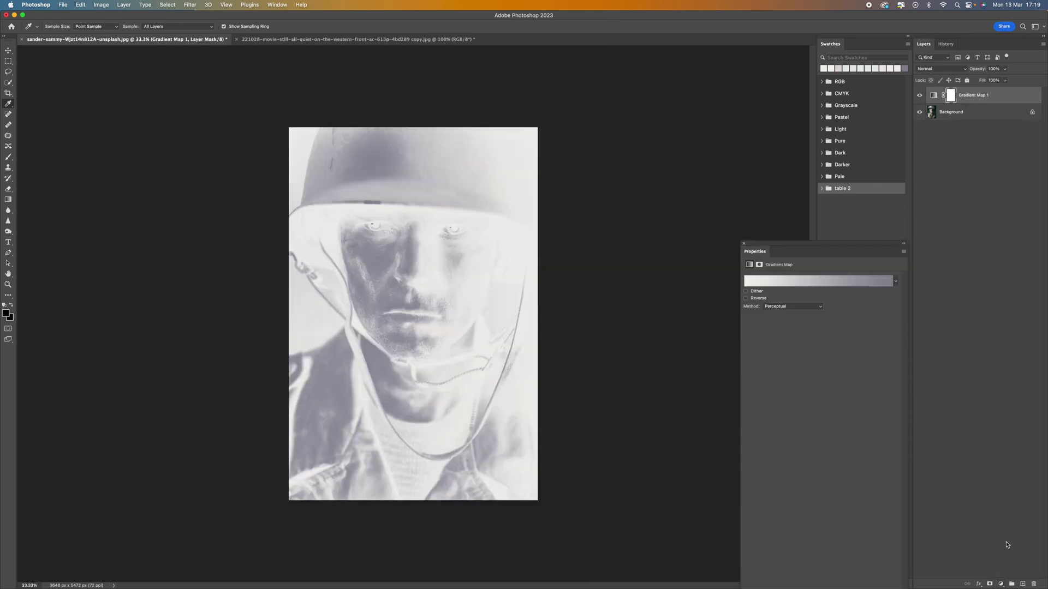
# Place the Gradient Map properties beside the portrait and open its gradient in the Gradient Editor, clear of the image
pyautogui.moveTo(825, 250); pyautogui.dragTo(661, 81)
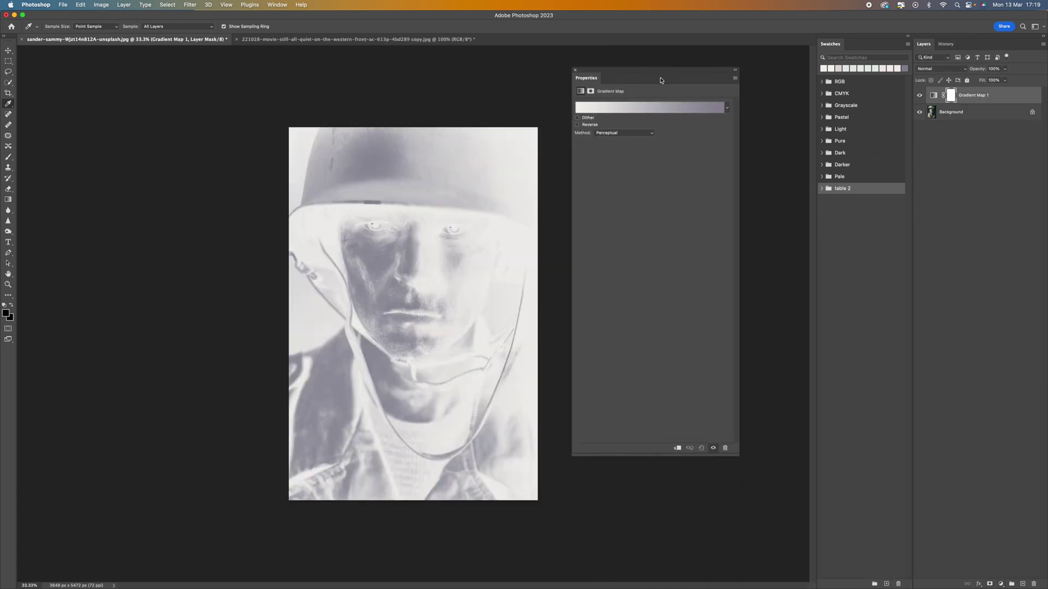
pyautogui.click(727, 108)
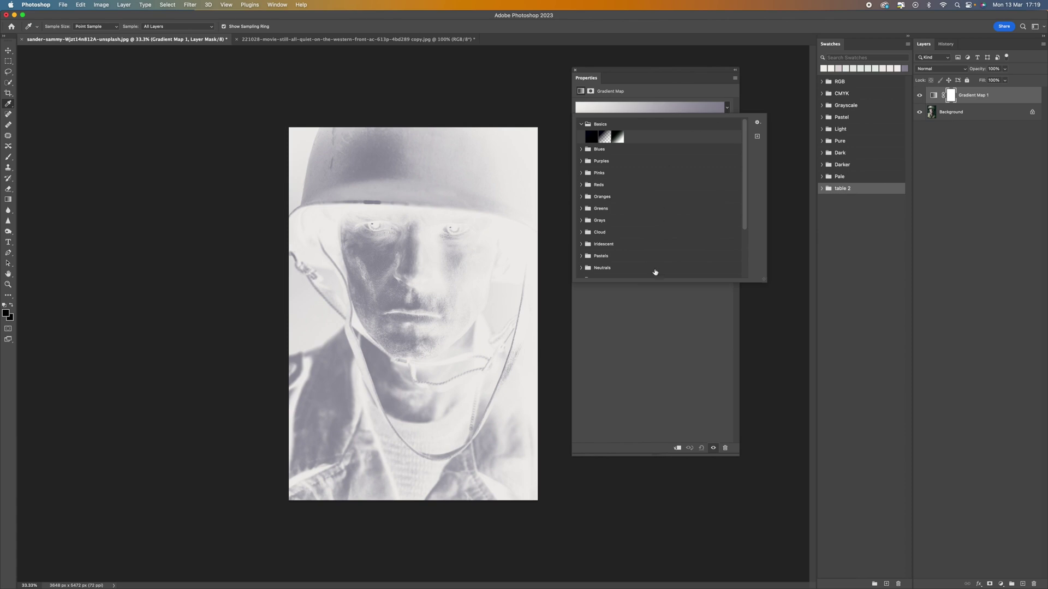
pyautogui.scroll(-3, 648, 232)
pyautogui.scroll(3, 648, 232)
pyautogui.click(672, 108)
pyautogui.click(551, 97)
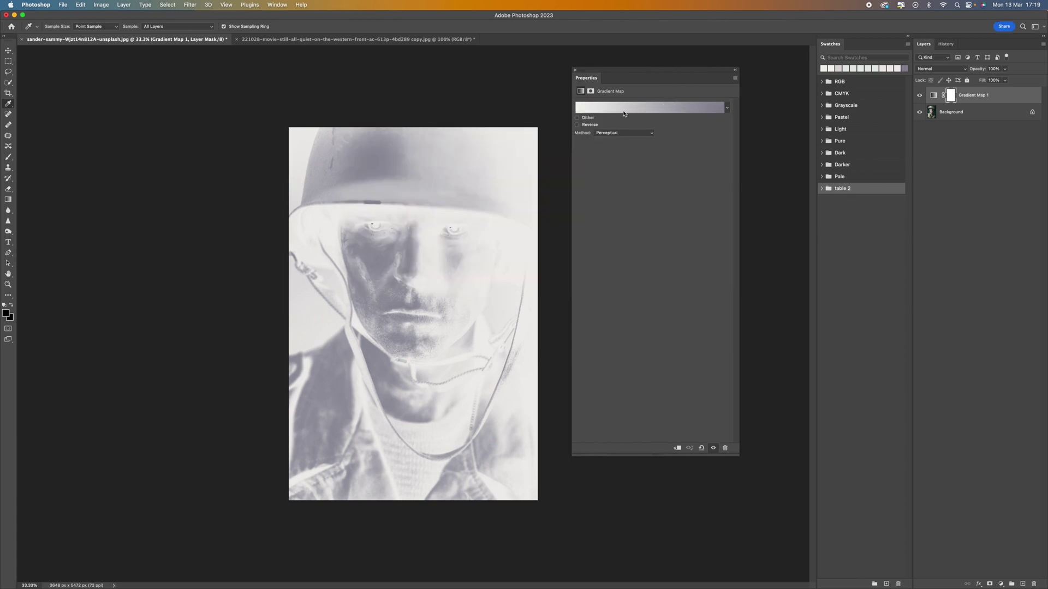
pyautogui.click(630, 112)
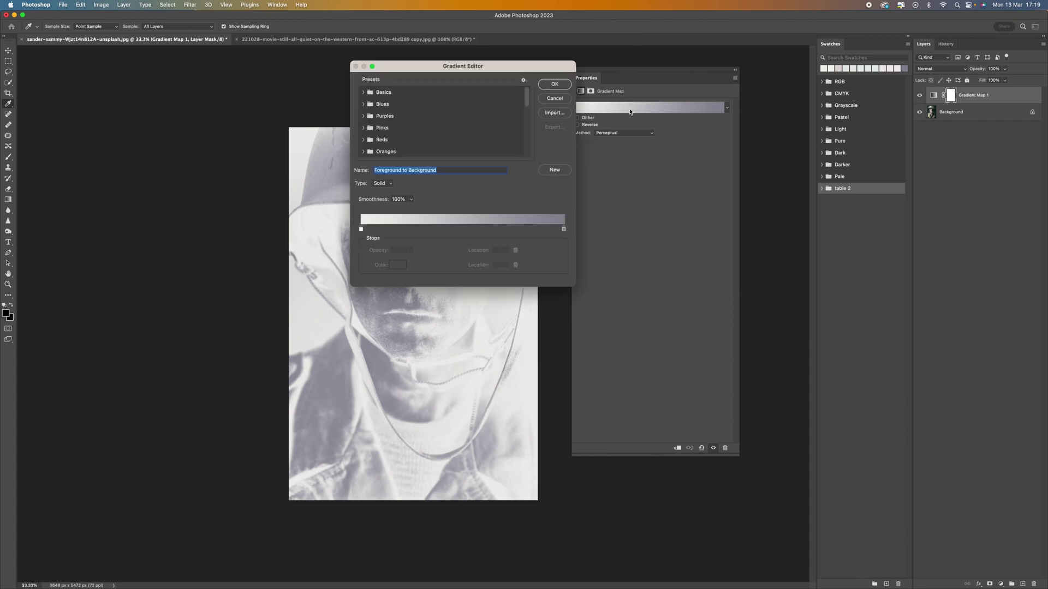
pyautogui.moveTo(470, 65); pyautogui.dragTo(672, 49)
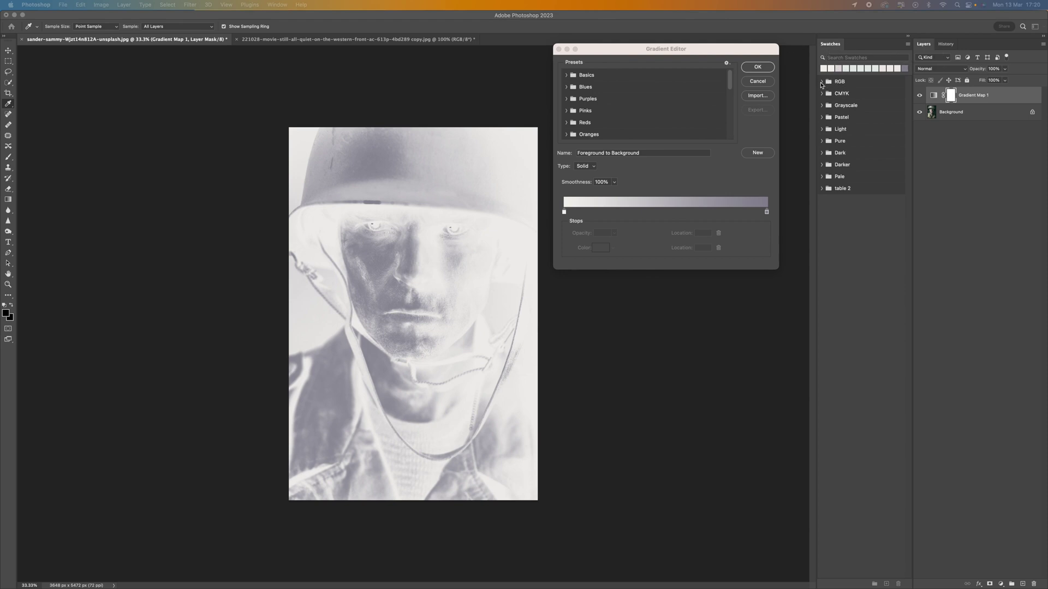
pyautogui.click(821, 82)
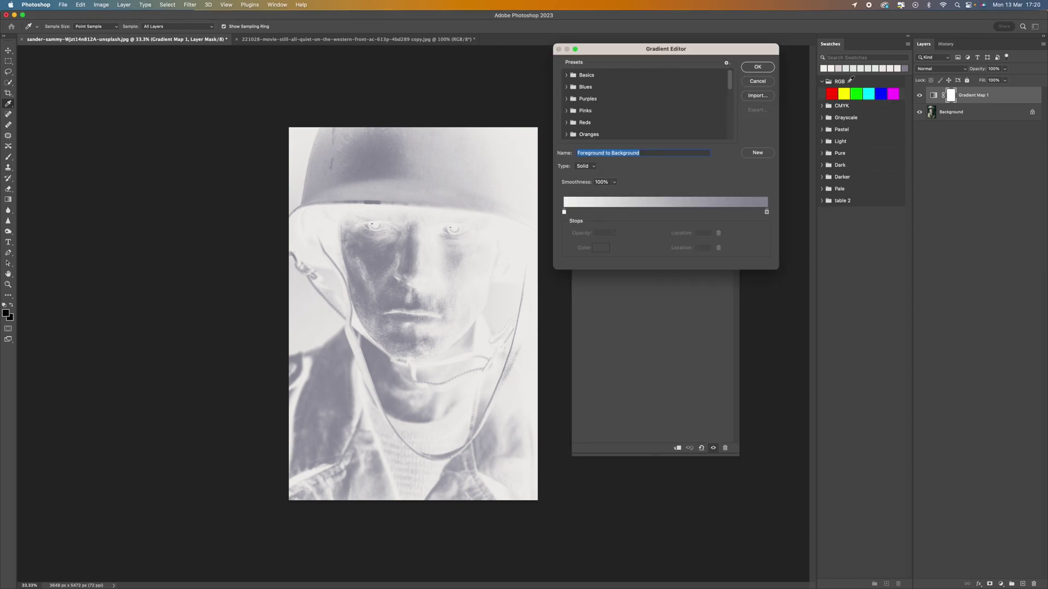
pyautogui.click(821, 81)
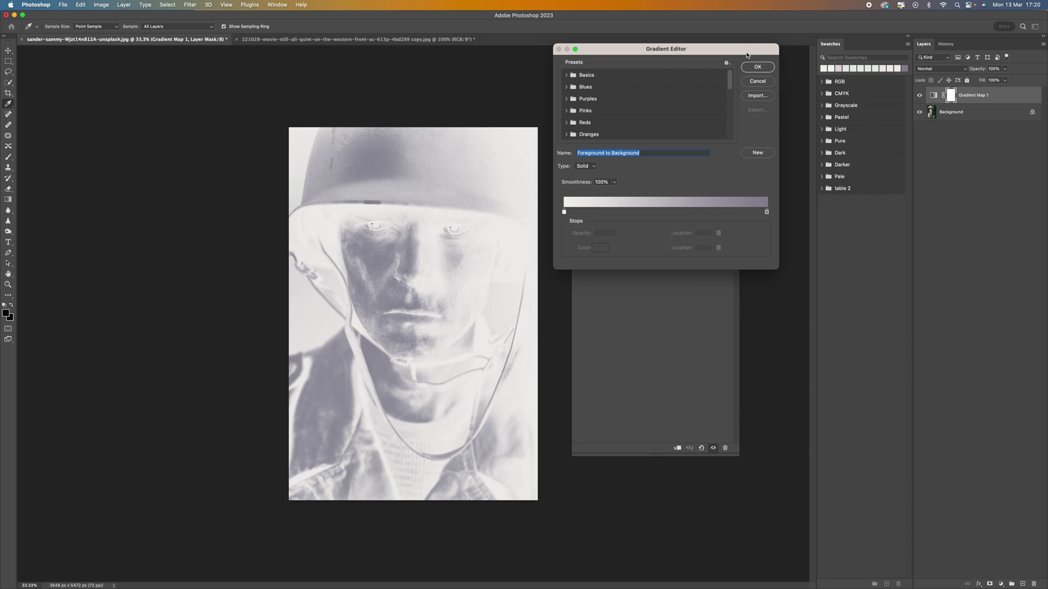
pyautogui.moveTo(696, 52); pyautogui.dragTo(736, 232)
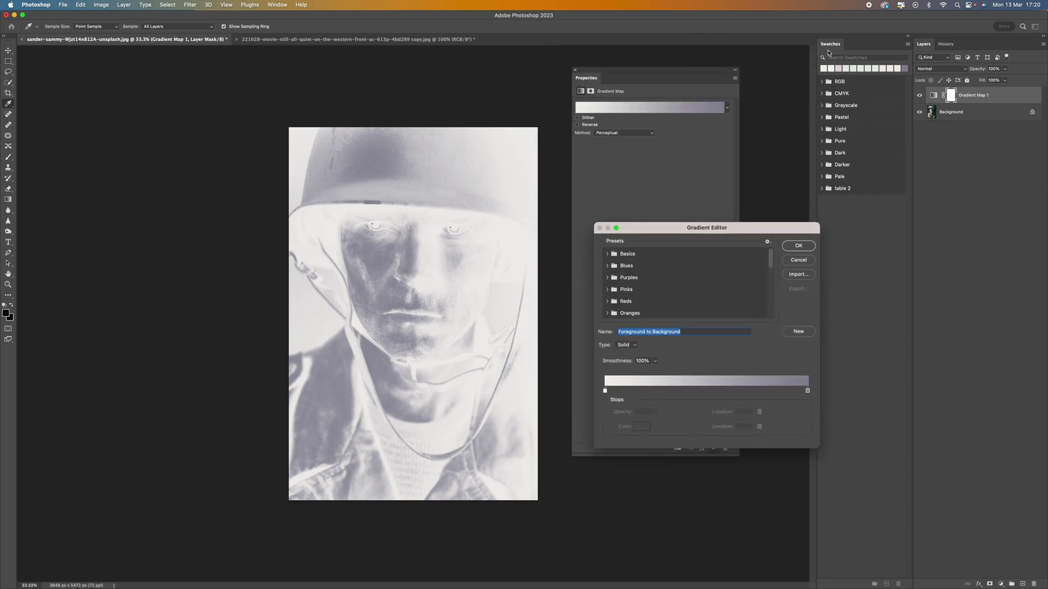
pyautogui.click(299, 4)
pyautogui.moveTo(277, 5)
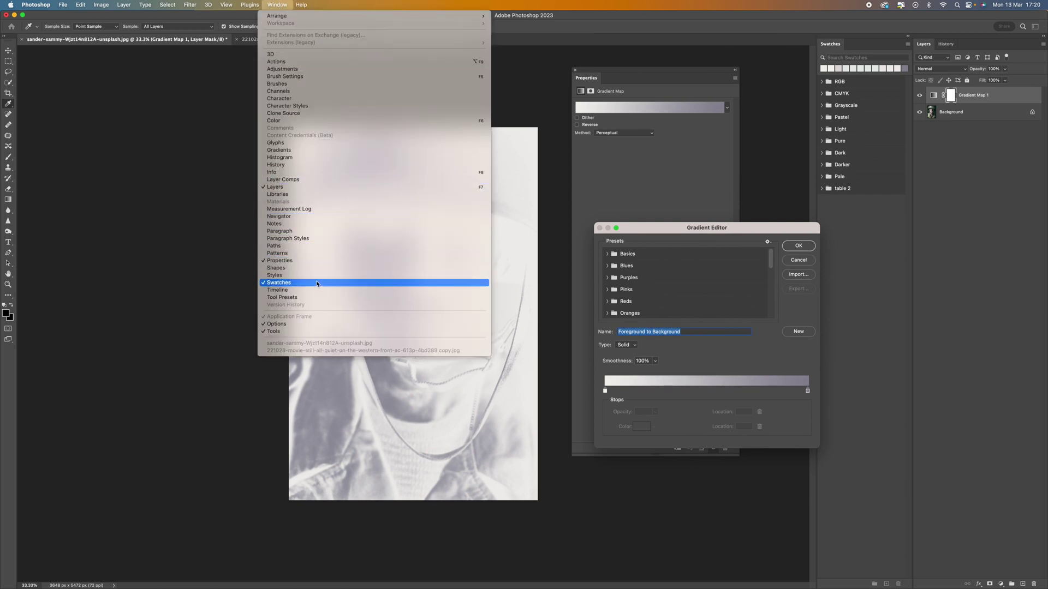
pyautogui.press('Escape')
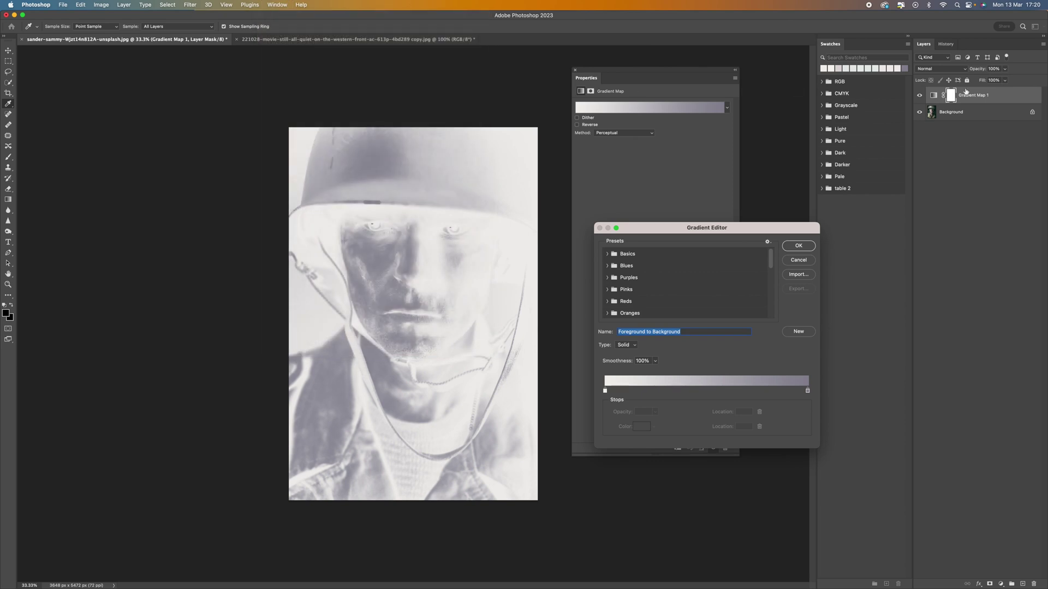
# Import the table.act color table from the Desktop folder "movie colours" into the swatches
pyautogui.click(908, 46)
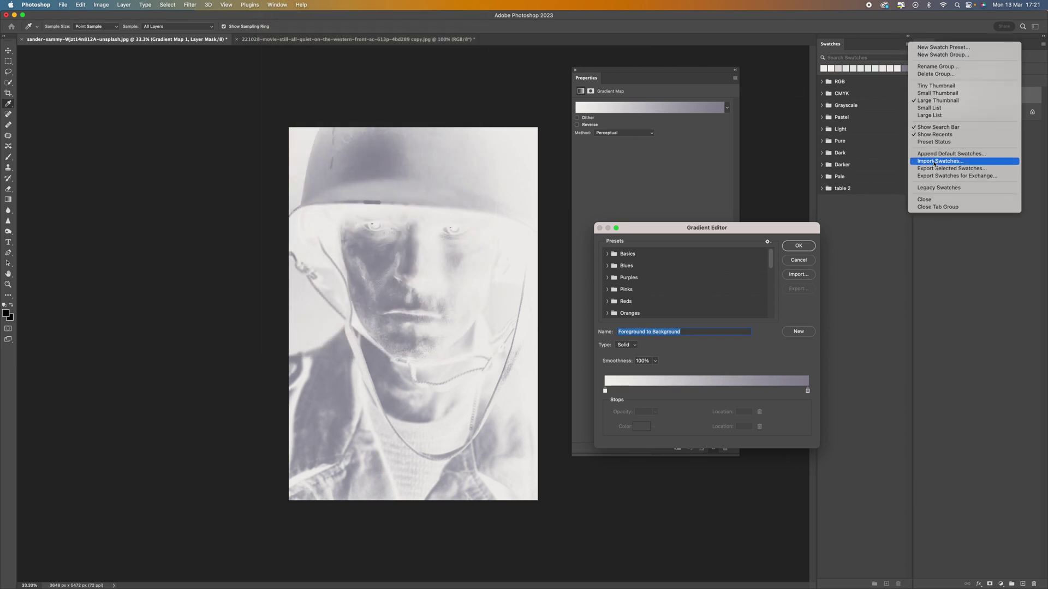
pyautogui.press('Escape')
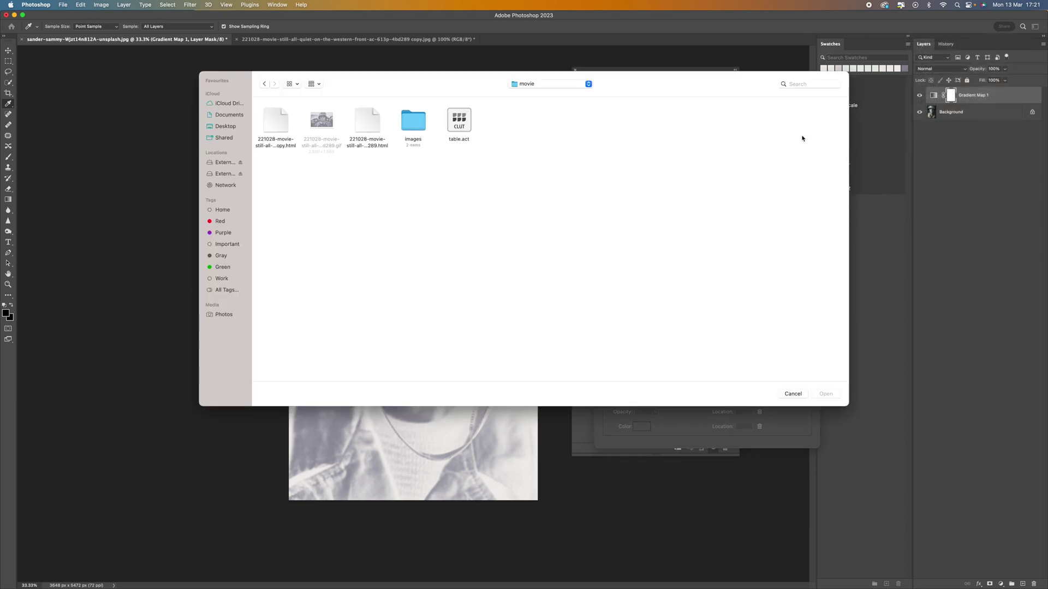
pyautogui.click(241, 125)
pyautogui.doubleClick(280, 122)
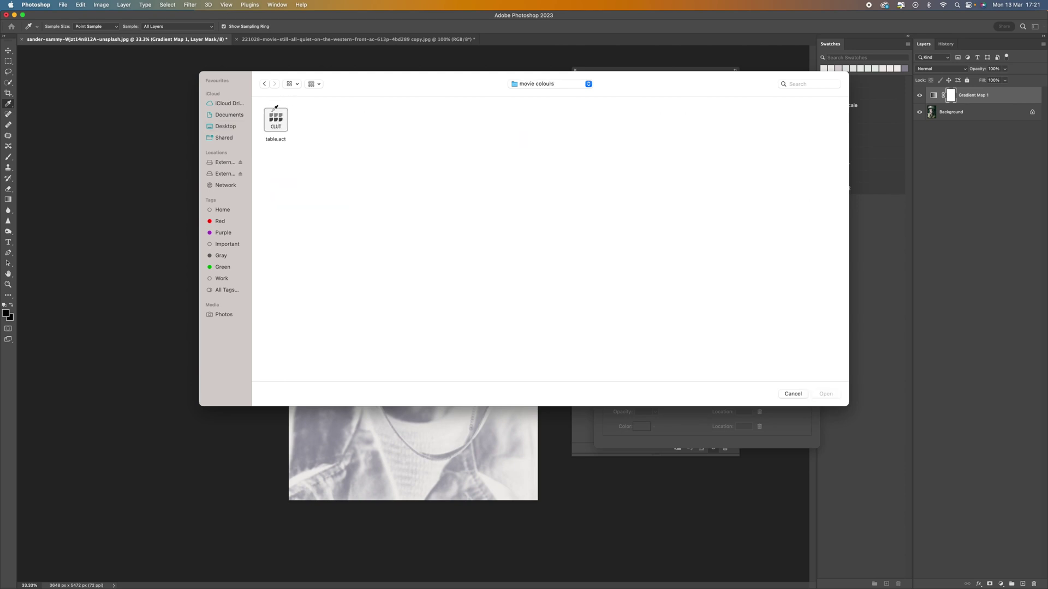
pyautogui.click(288, 119)
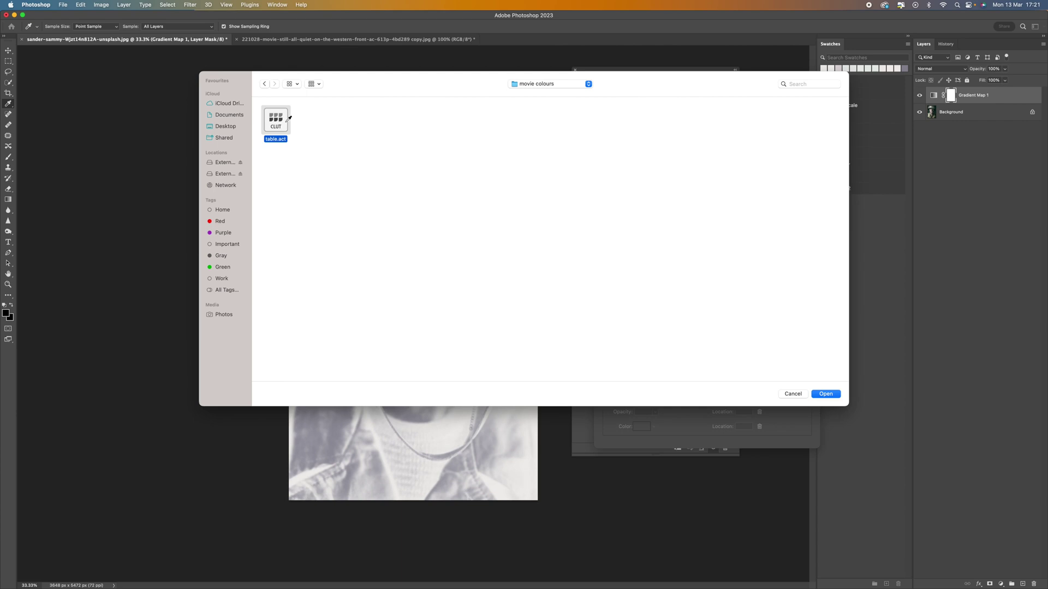
pyautogui.click(833, 389)
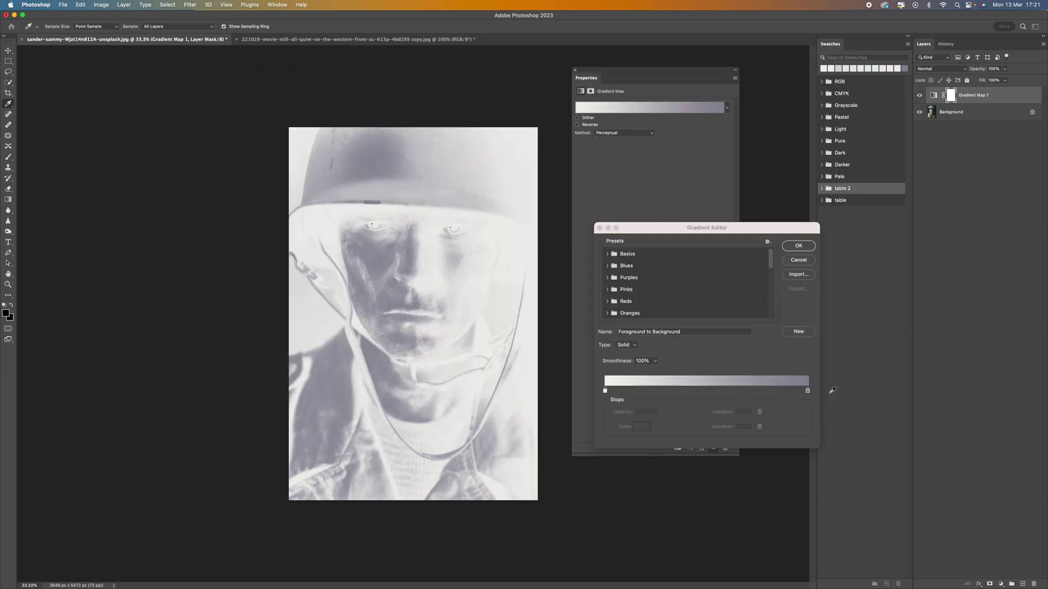
# Expand the "table 2" swatch group and give the gradient's starting stop its dark navy swatch (#1a2433) at location 20%
pyautogui.click(823, 189)
pyautogui.click(824, 190)
pyautogui.click(798, 247)
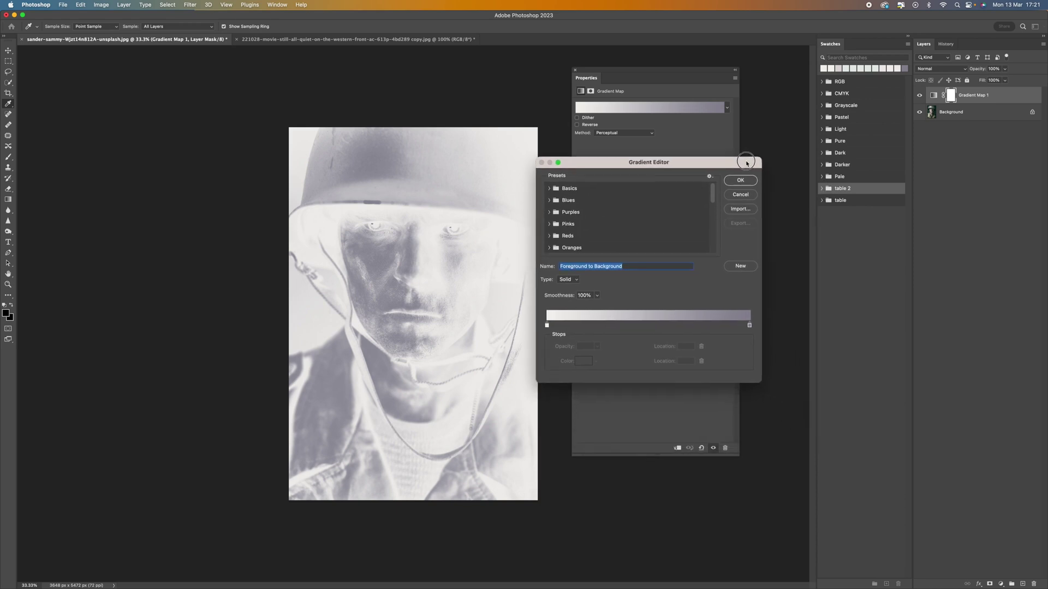
pyautogui.click(822, 189)
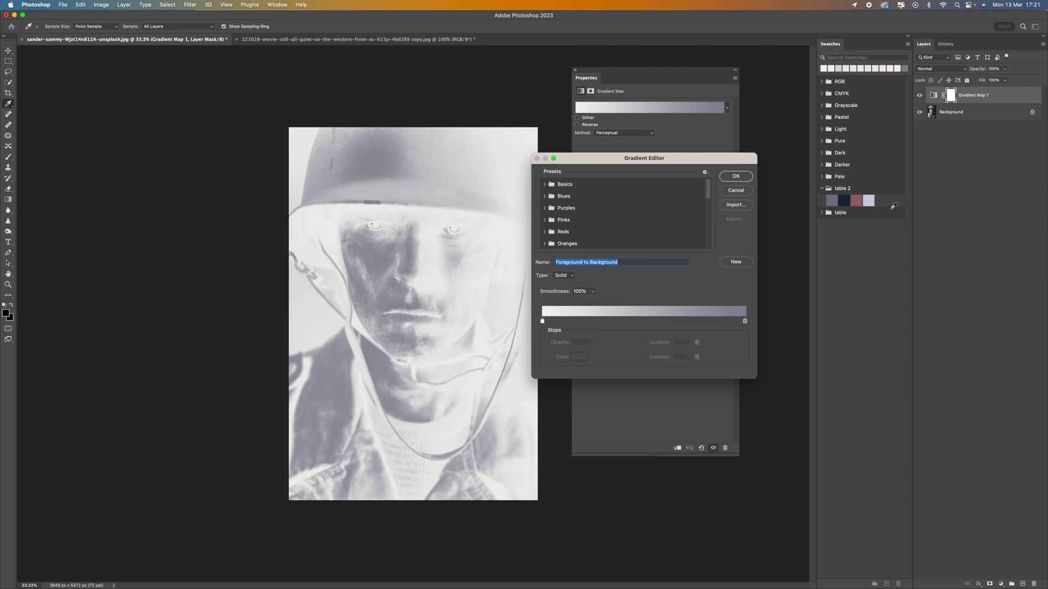
pyautogui.click(542, 322)
pyautogui.click(578, 358)
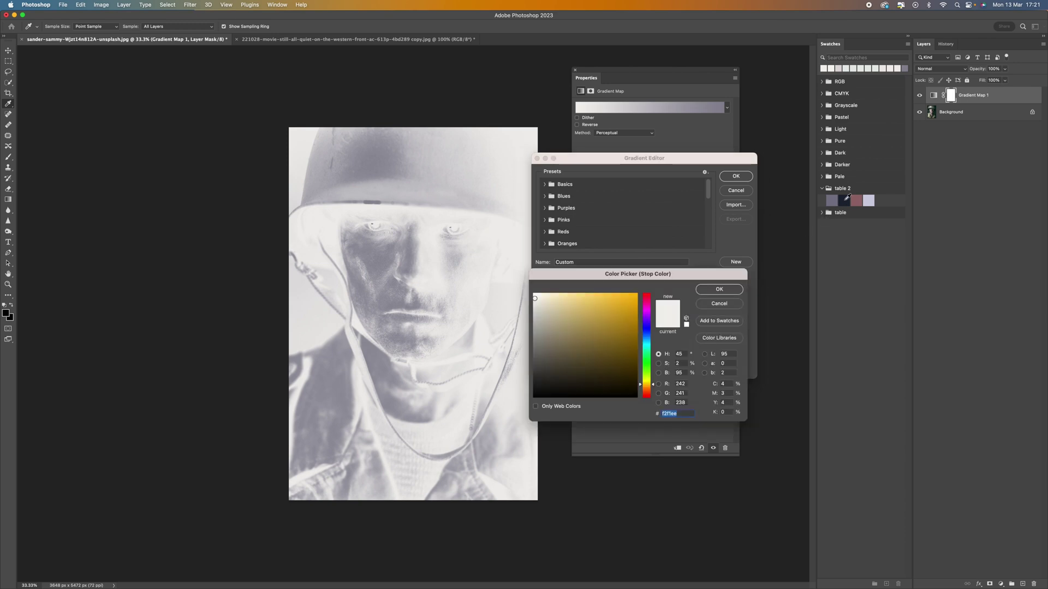
pyautogui.click(845, 200)
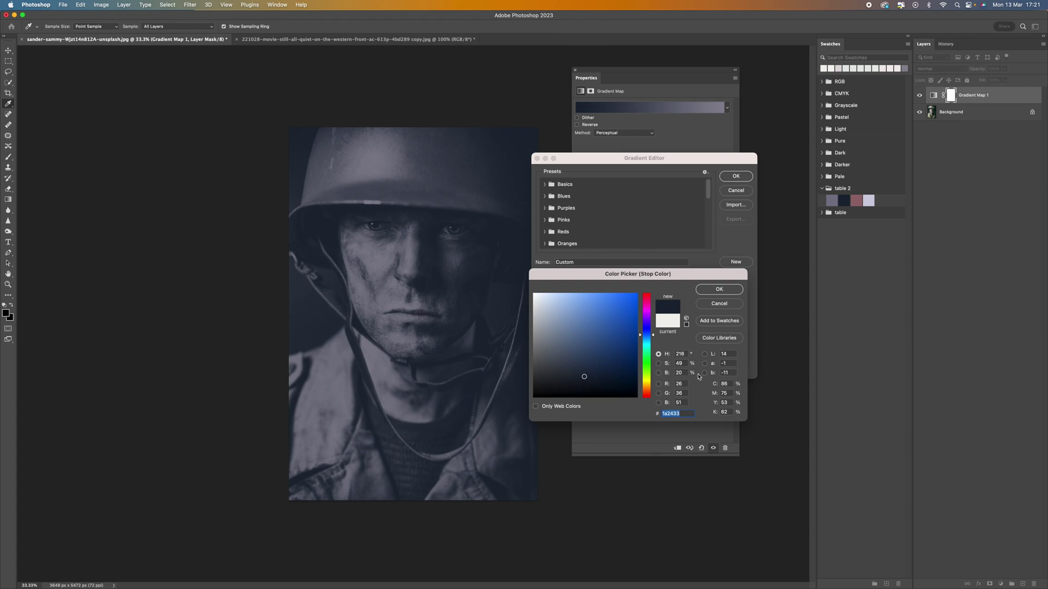
pyautogui.click(719, 289)
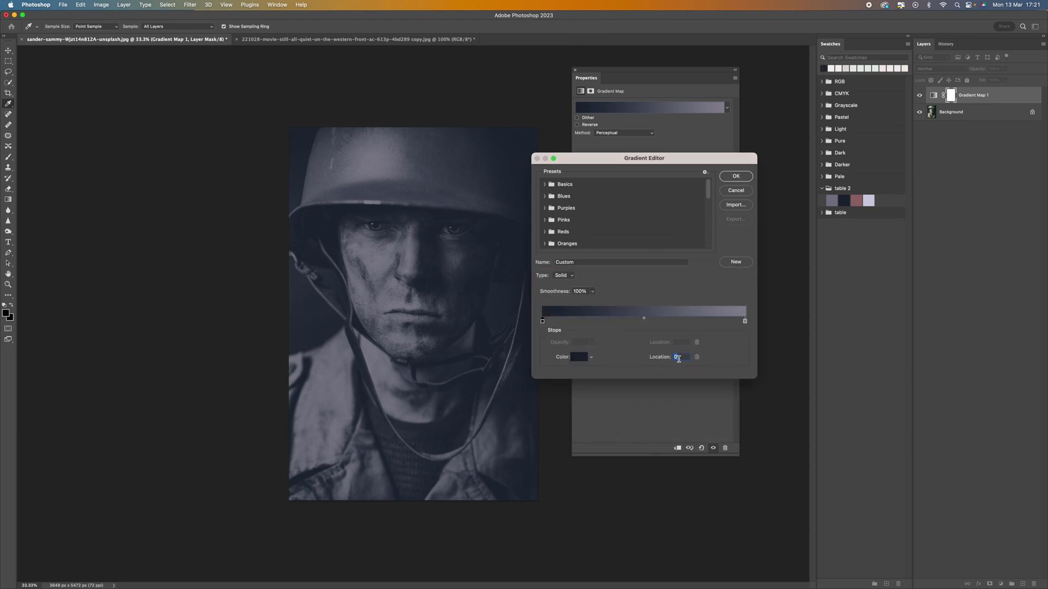
pyautogui.write('20')
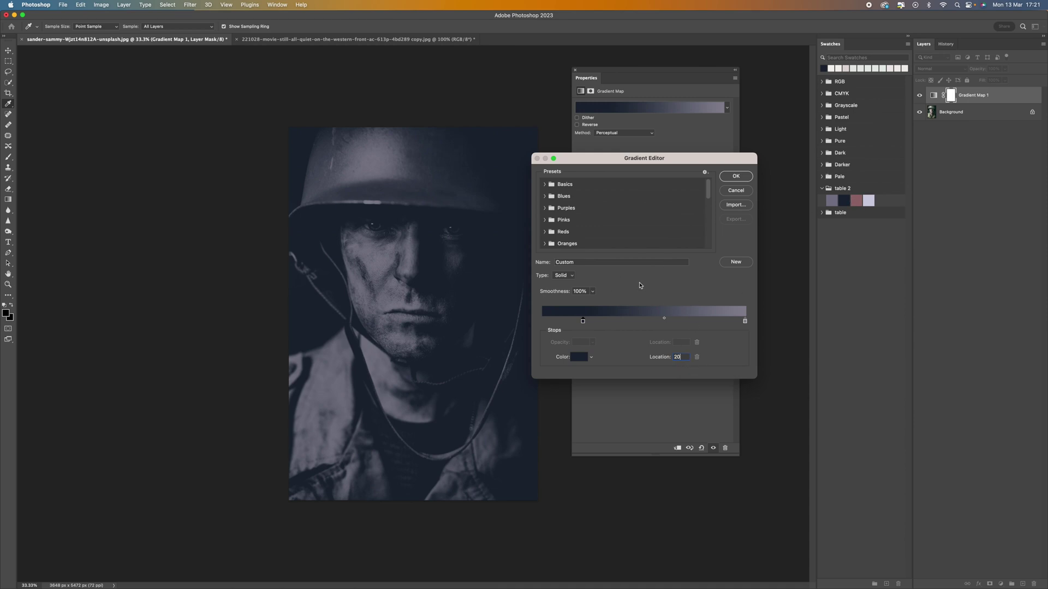
# Add a second gradient color stop using the grey-purple swatch (#7a798a) and set its location to 54%
pyautogui.click(607, 321)
pyautogui.click(582, 358)
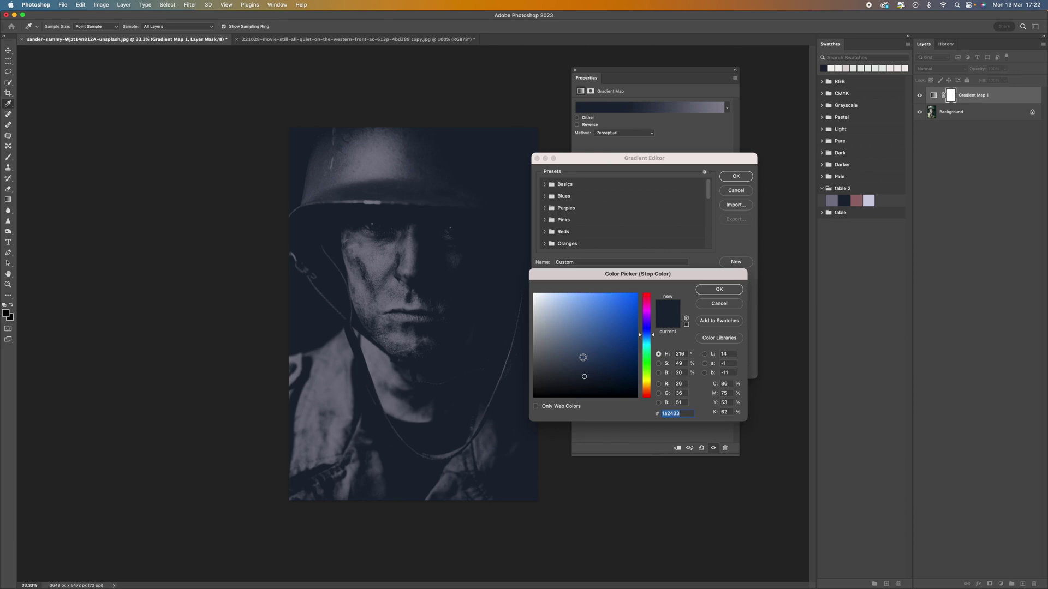
pyautogui.click(831, 201)
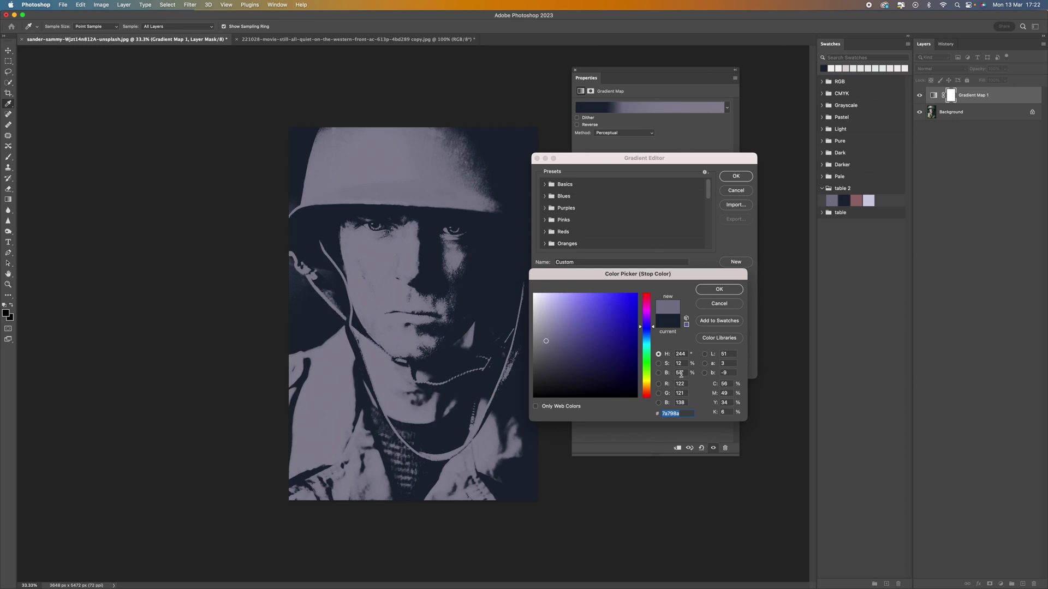
pyautogui.click(720, 290)
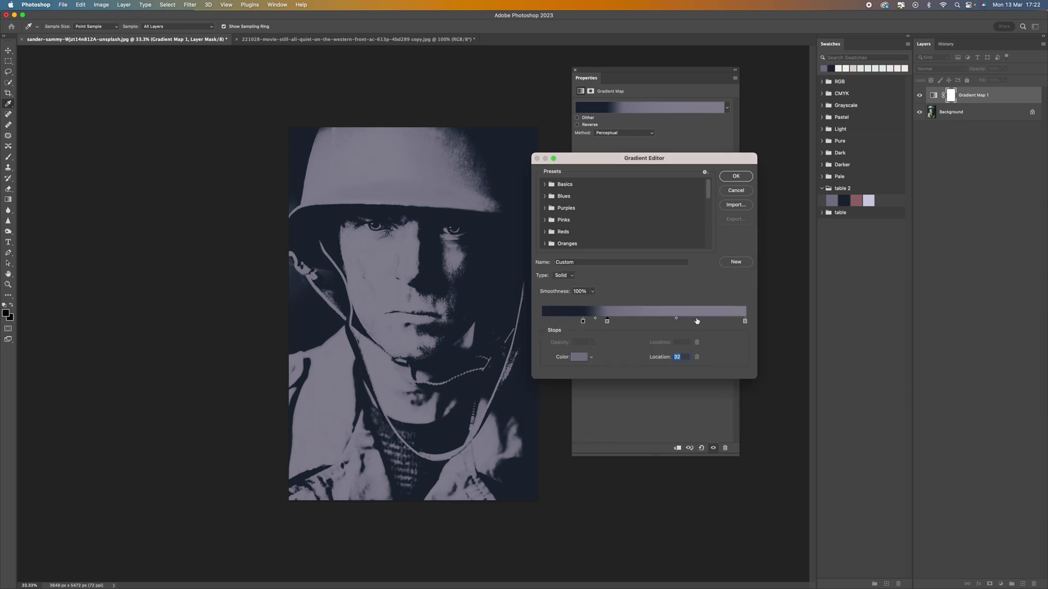
pyautogui.write('54')
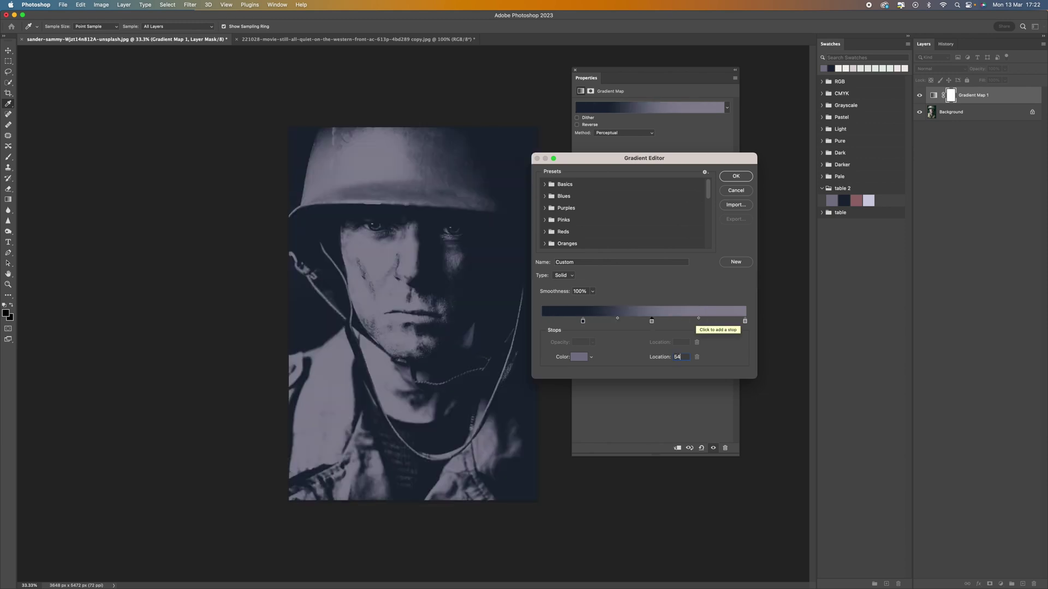
# Add a third gradient color stop using the dusty red swatch (#976b6f) and set its location to 59%
pyautogui.click(681, 320)
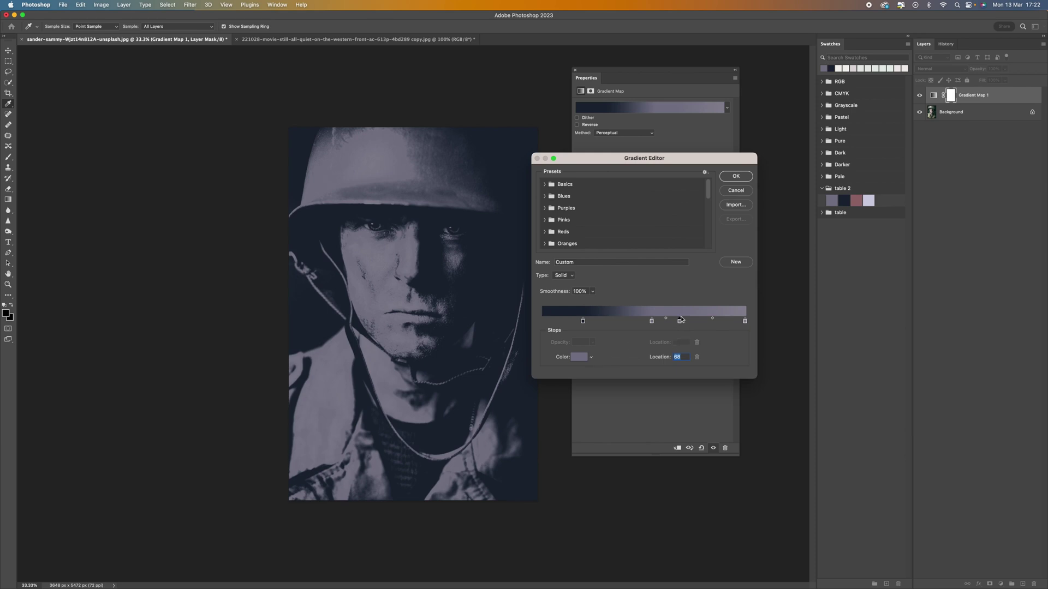
pyautogui.click(579, 357)
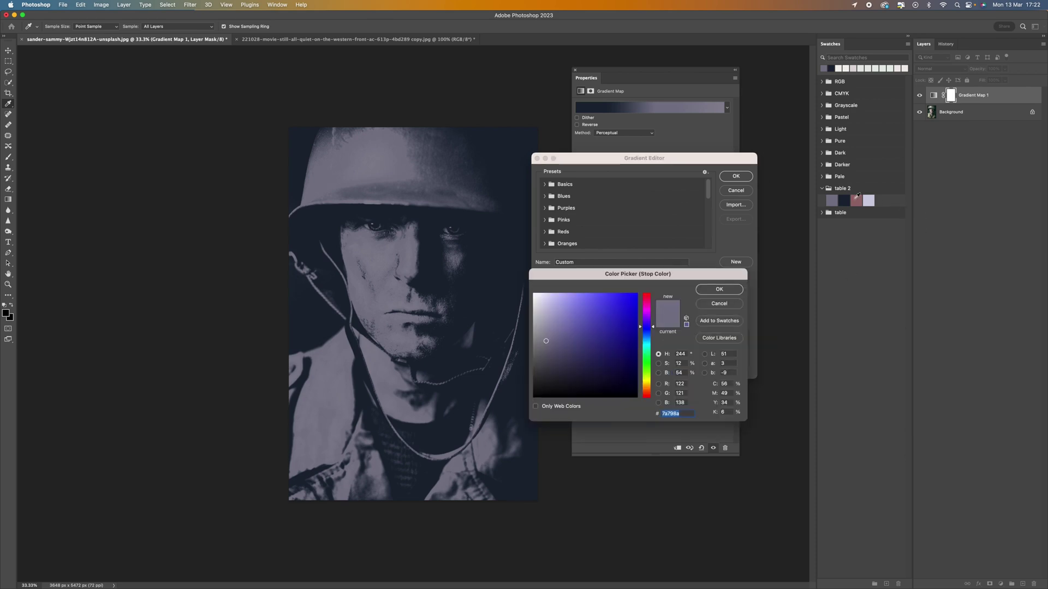
pyautogui.click(856, 200)
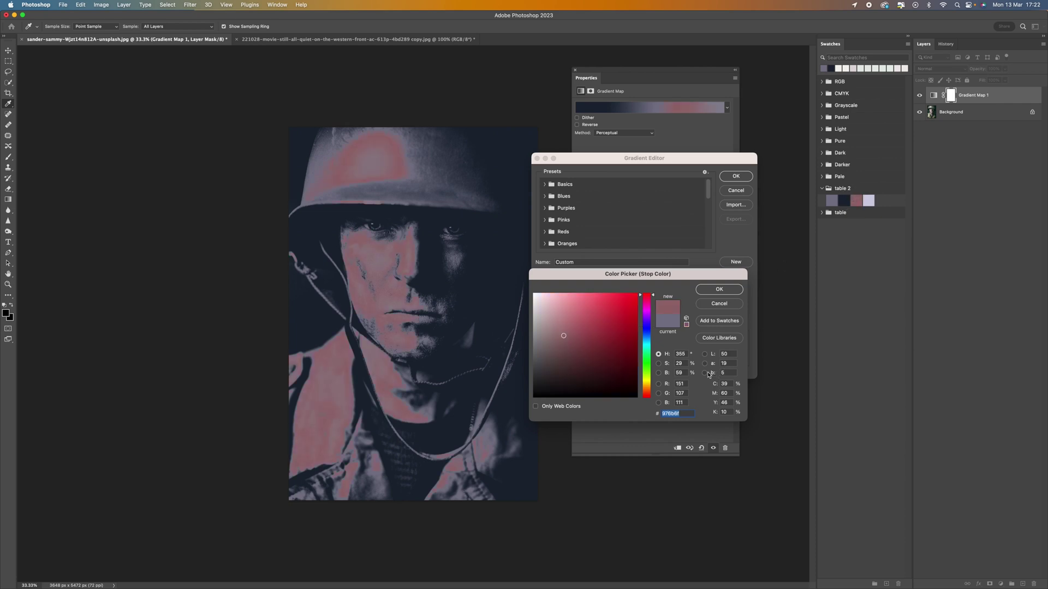
pyautogui.click(708, 290)
pyautogui.write('59')
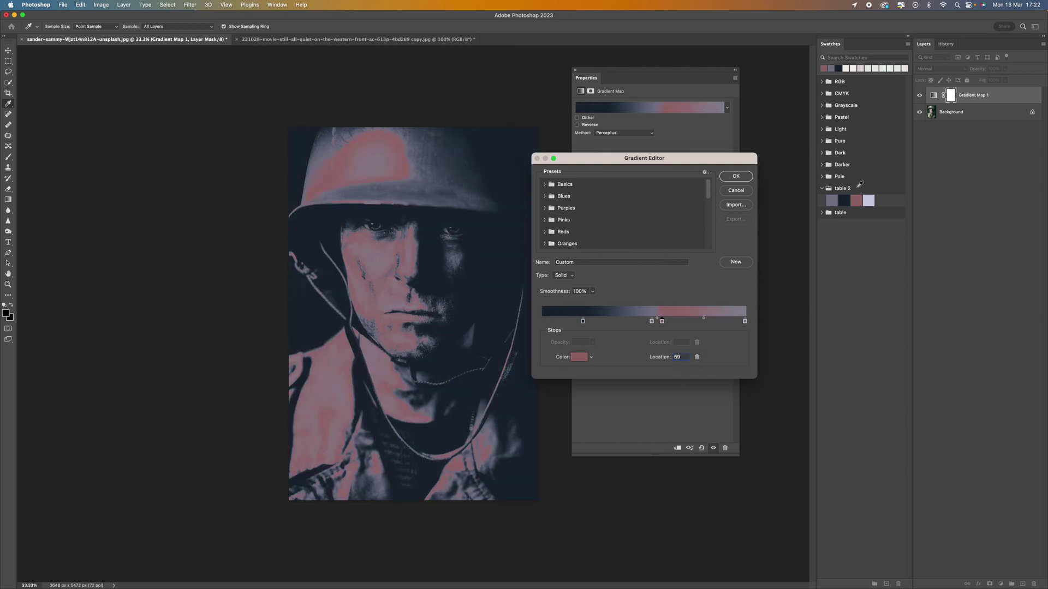
# Recolor the gradient's end stop with the pale lavender swatch (#cfcfe0) at location 88%, and apply the finished gradient
pyautogui.click(745, 321)
pyautogui.click(579, 357)
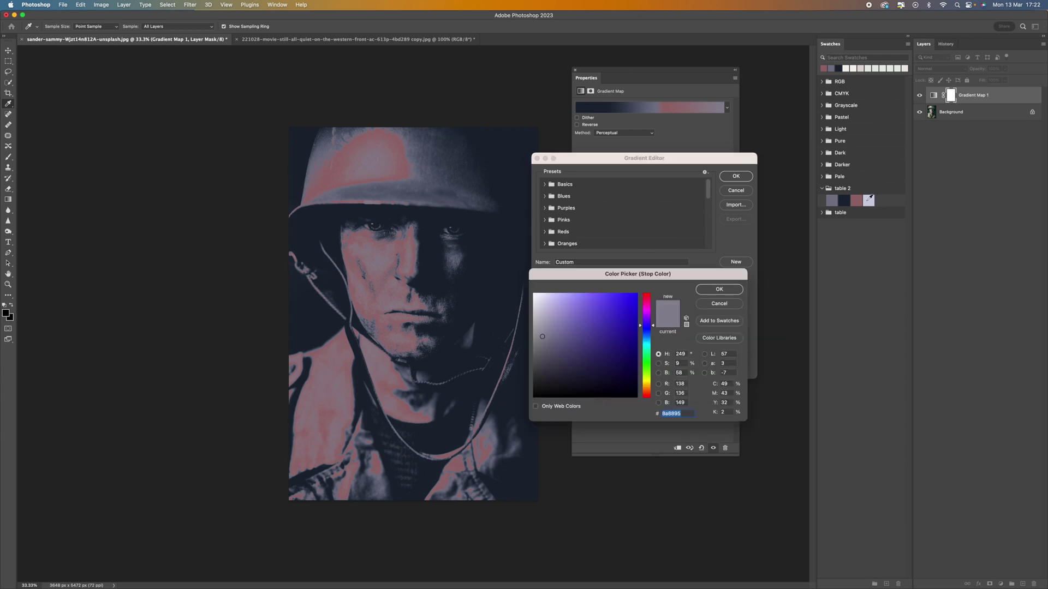
pyautogui.click(869, 200)
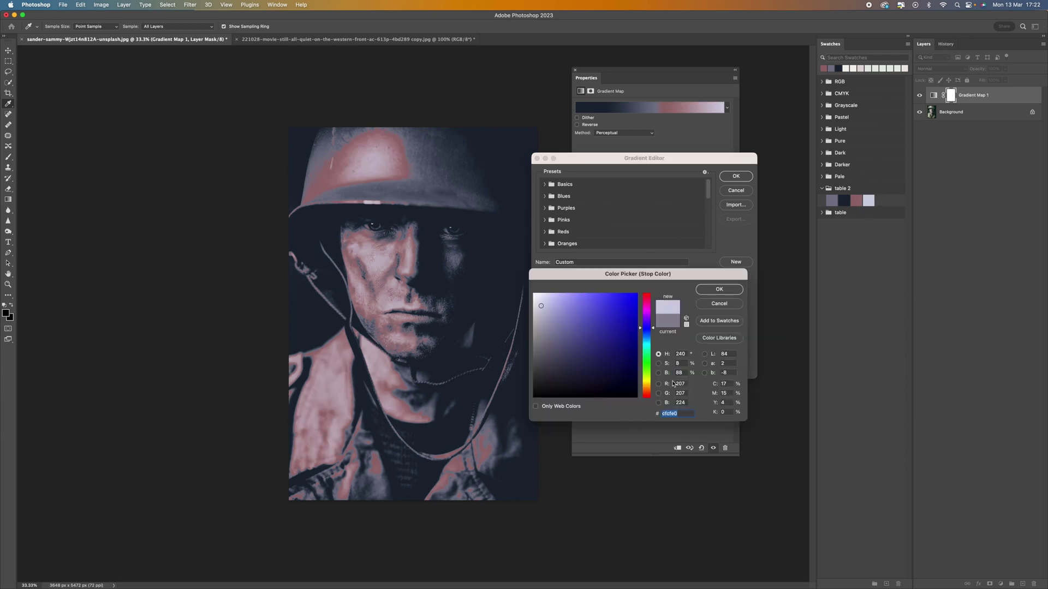
pyautogui.click(722, 290)
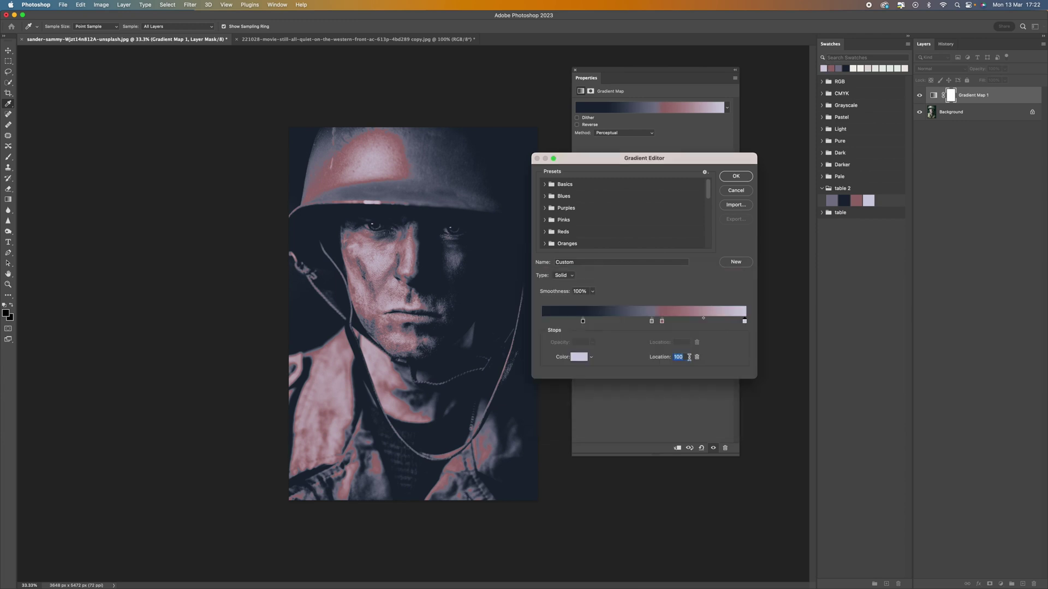
pyautogui.write('88')
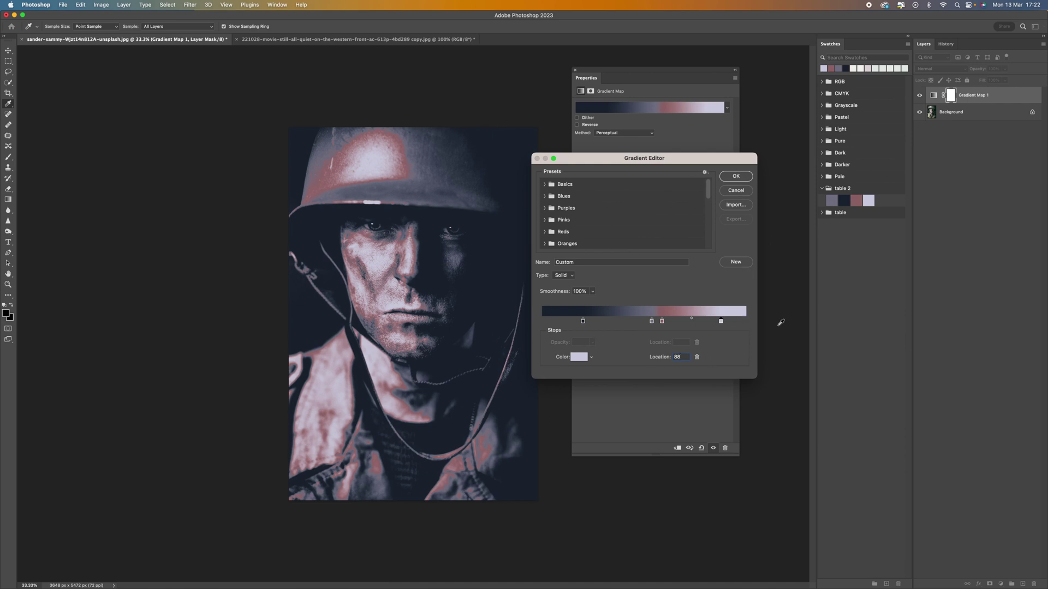
pyautogui.click(745, 177)
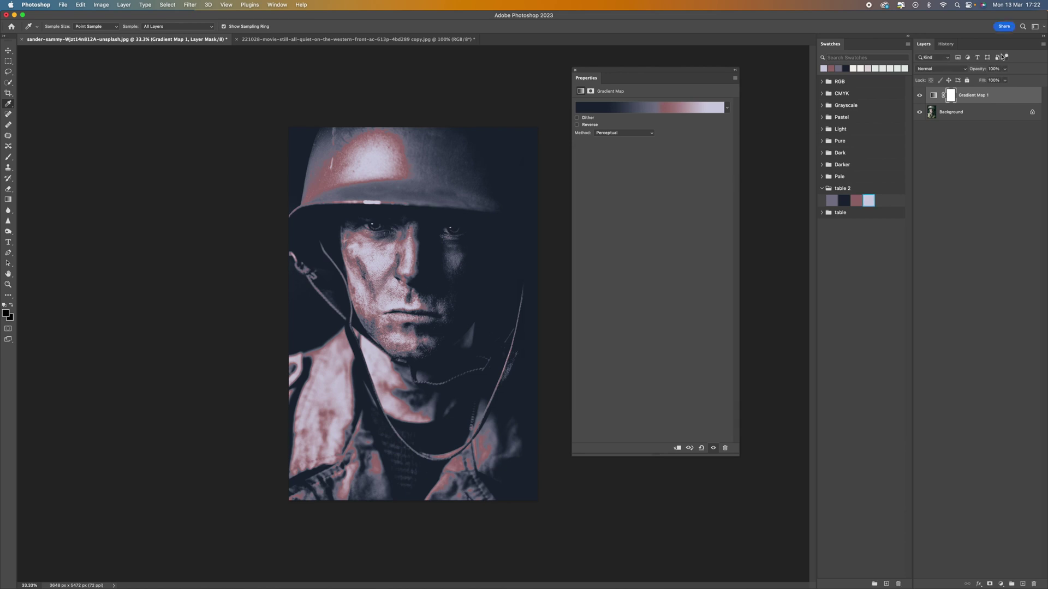
pyautogui.click(576, 71)
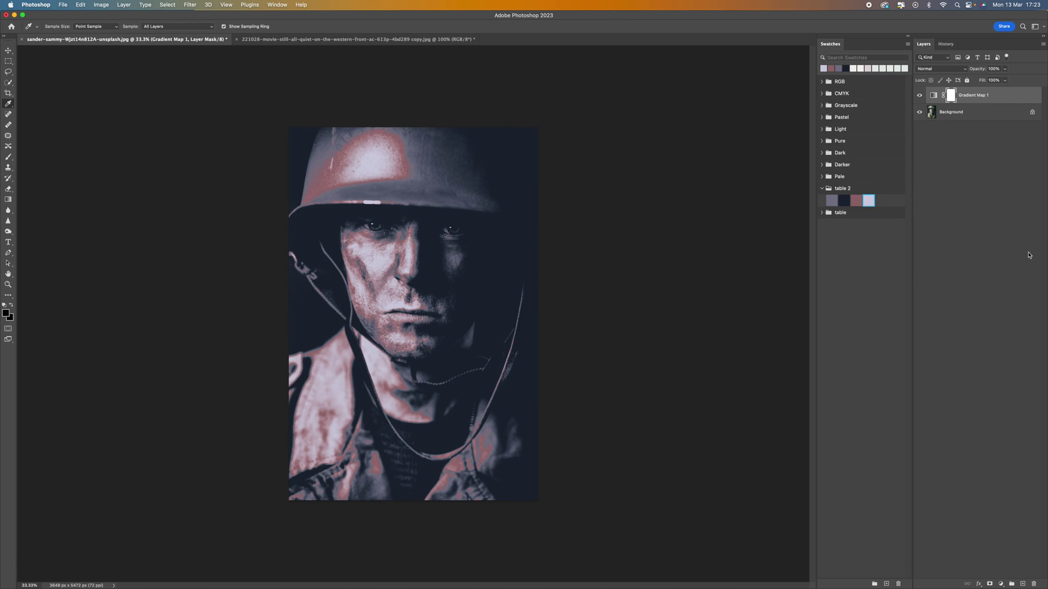
# Set the Gradient Map layer's blend mode to Soft Light
pyautogui.click(950, 70)
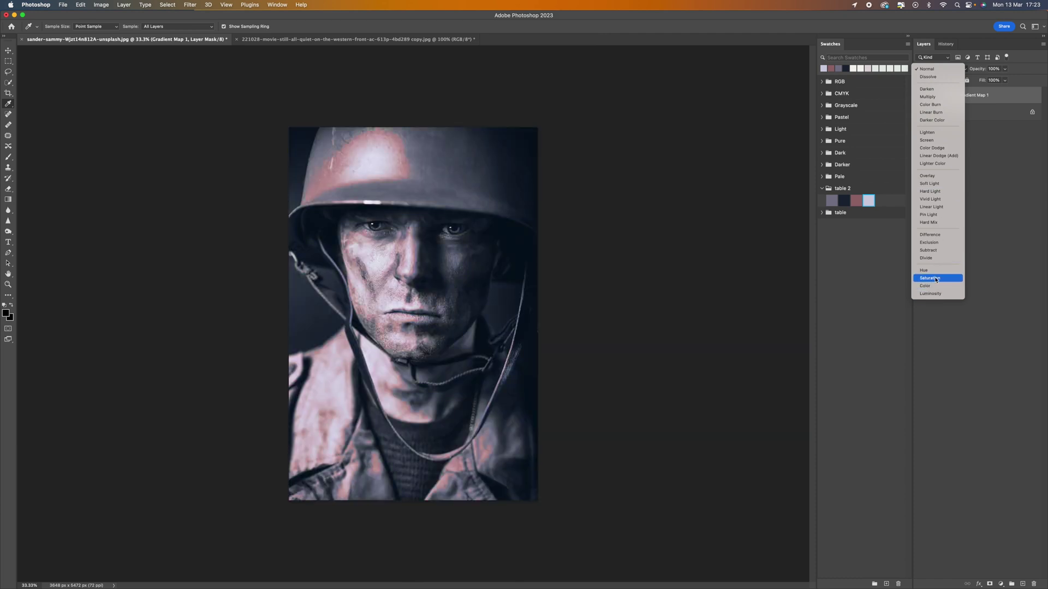
pyautogui.click(943, 185)
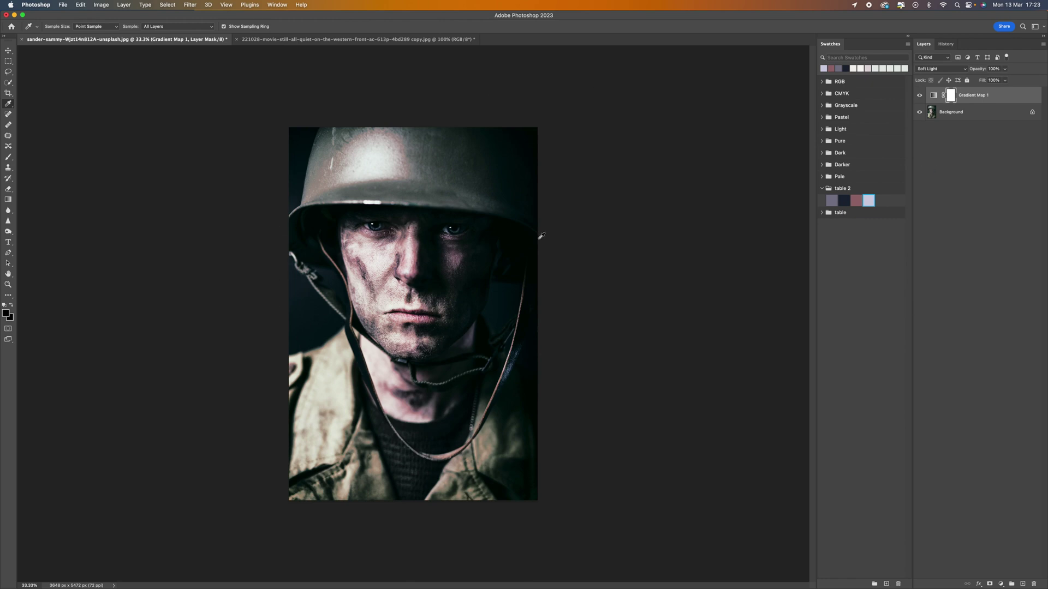
# Compare the graded portrait with the movie still, briefly floating the still beside it and docking it back
pyautogui.click(320, 39)
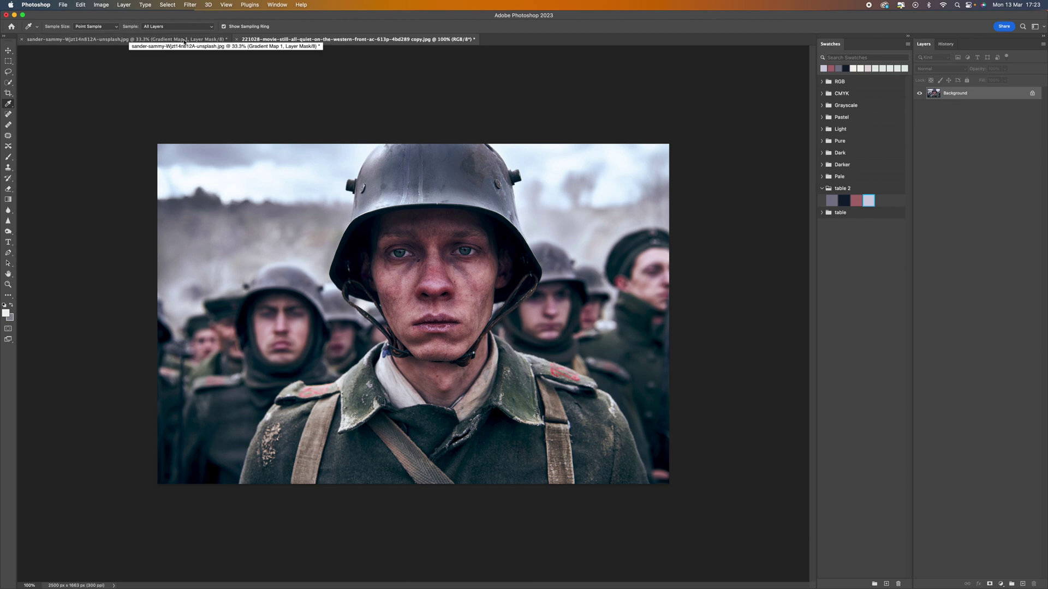
pyautogui.click(184, 40)
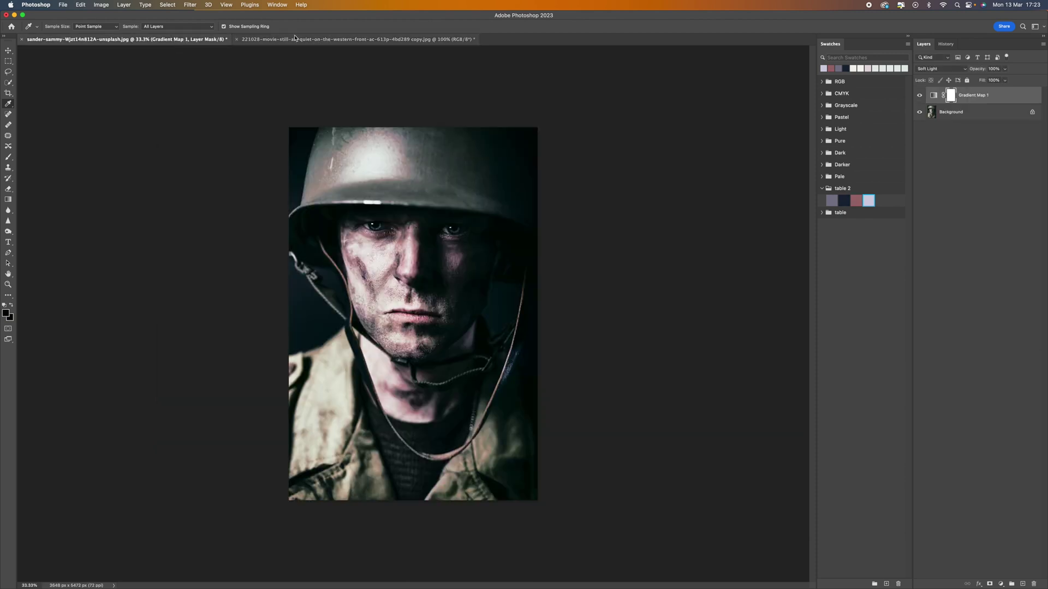
pyautogui.click(312, 39)
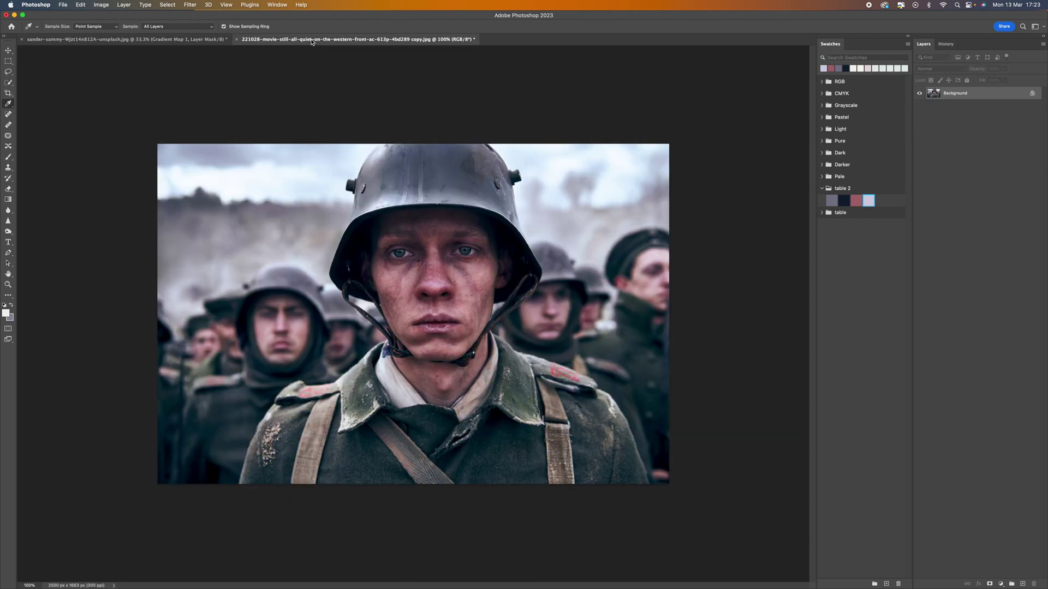
pyautogui.click(197, 40)
pyautogui.moveTo(311, 40); pyautogui.dragTo(558, 101)
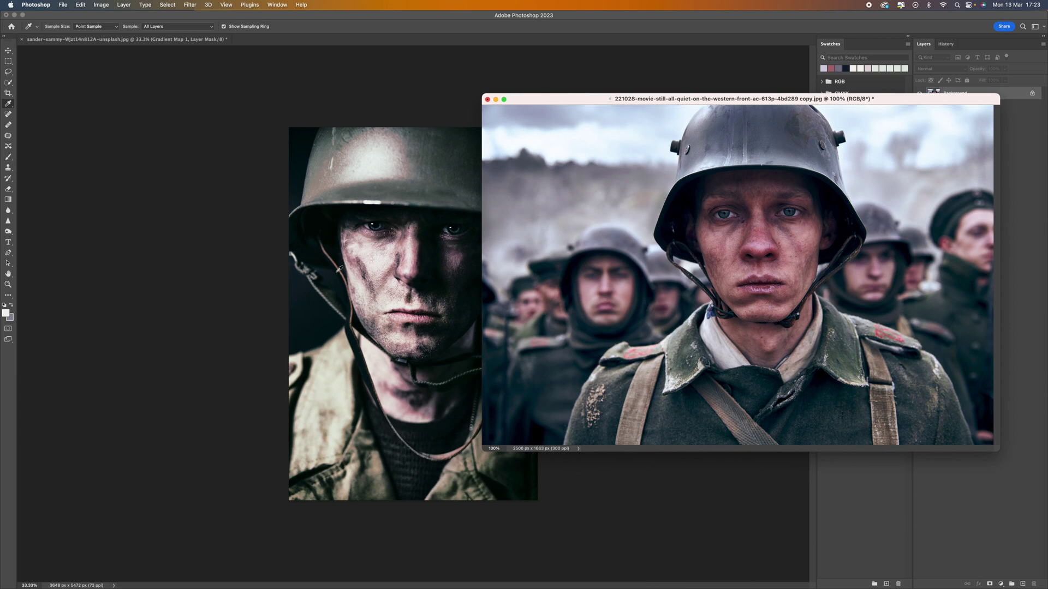
pyautogui.moveTo(555, 99); pyautogui.dragTo(358, 44)
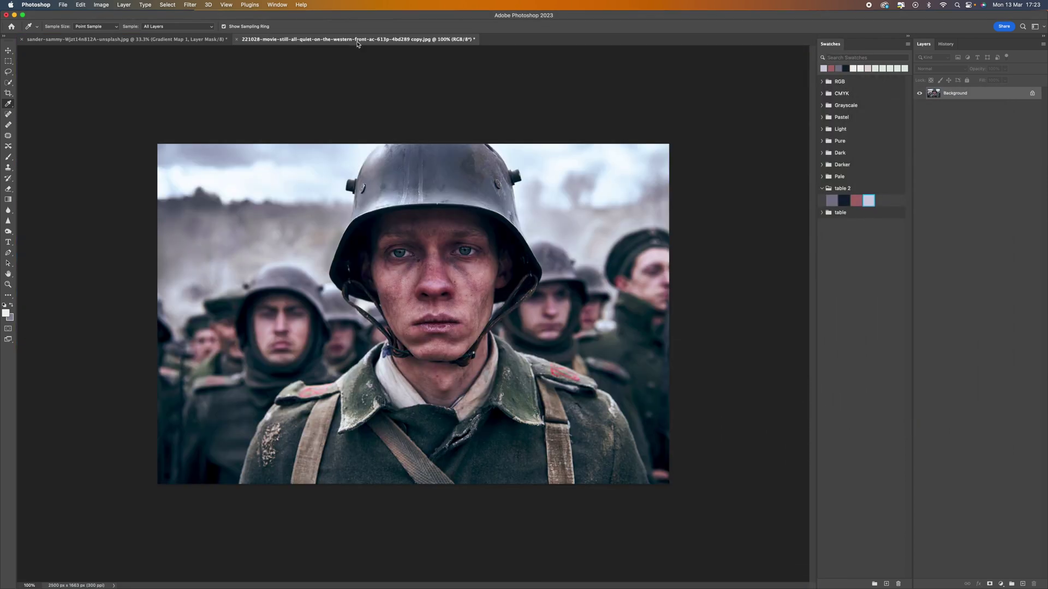
pyautogui.click(193, 43)
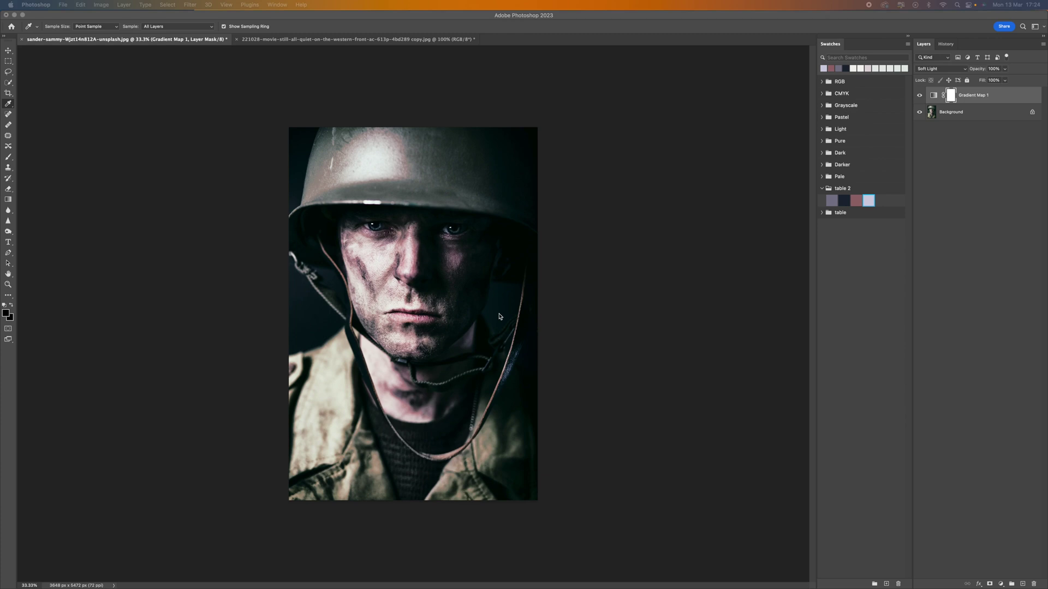
# In the movie still, sample a dark shadow tone beneath the helmet rim and brush a patch of it over the left background
pyautogui.click(298, 40)
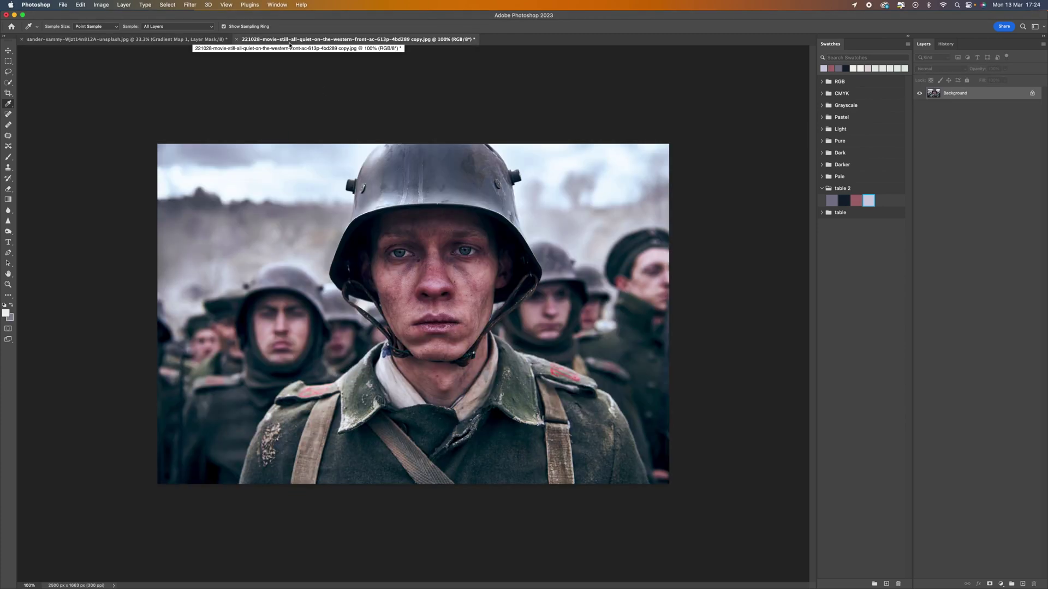
pyautogui.click(9, 105)
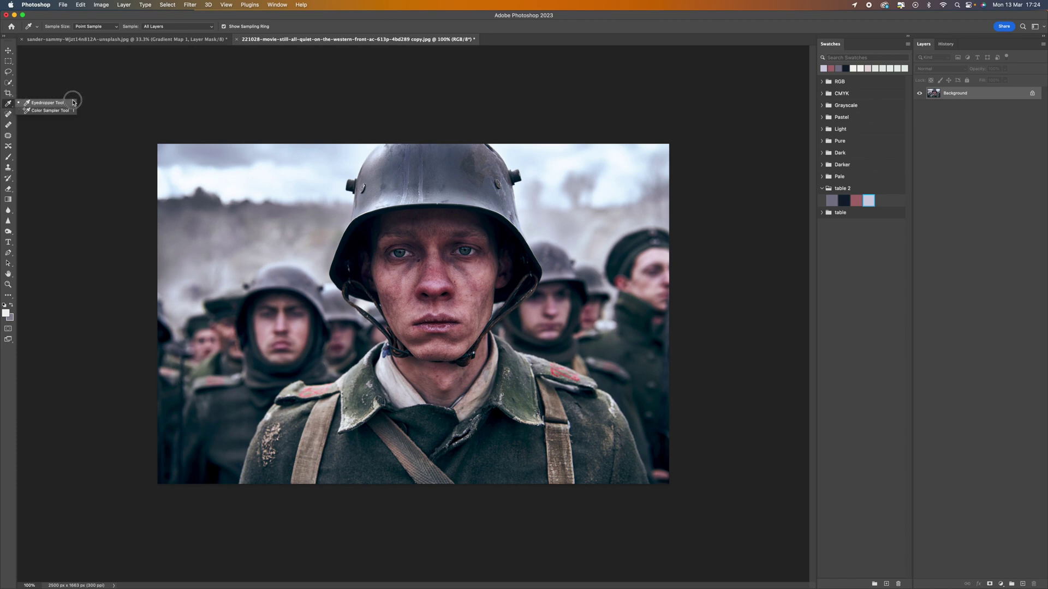
pyautogui.click(73, 103)
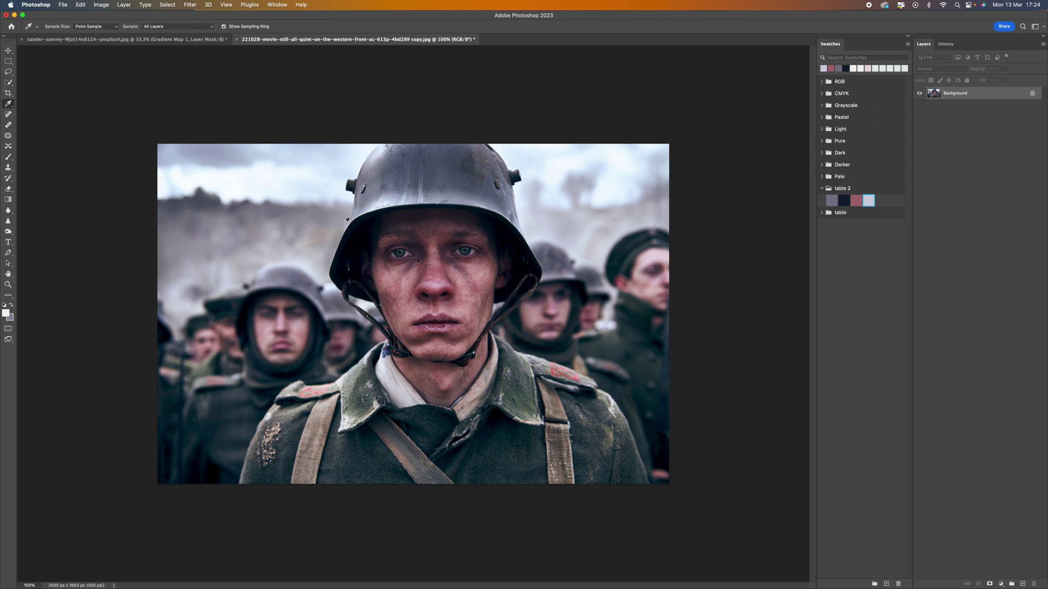
pyautogui.click(370, 232)
pyautogui.press('b')
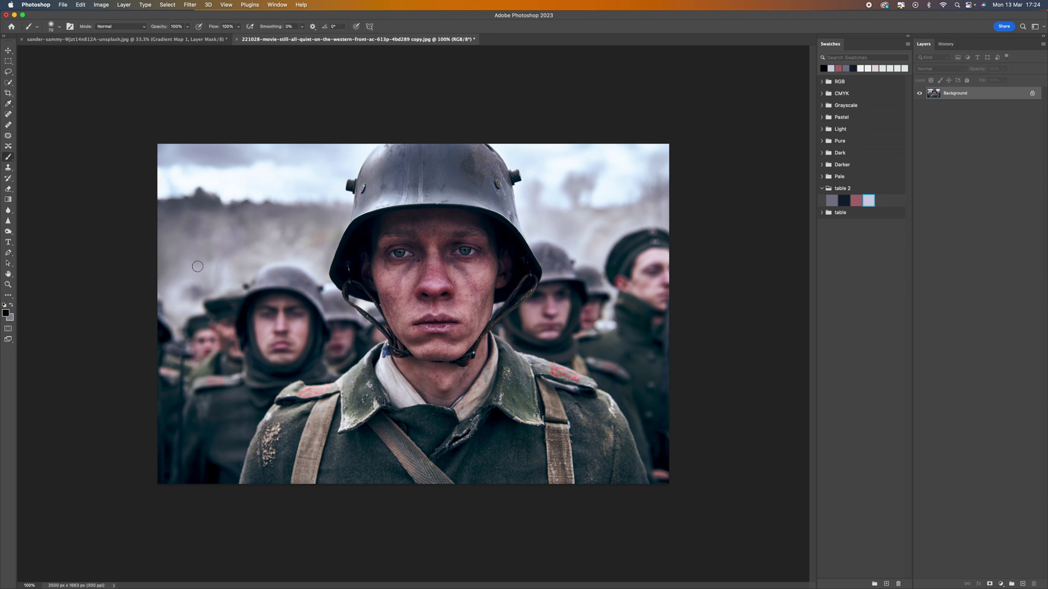
pyautogui.moveTo(173, 250)
pyautogui.mouseDown()
pyautogui.moveTo(197, 248)
pyautogui.moveTo(159, 255)
pyautogui.moveTo(179, 250)
pyautogui.moveTo(151, 244)
pyautogui.moveTo(214, 256)
pyautogui.moveTo(161, 257)
pyautogui.mouseUp()
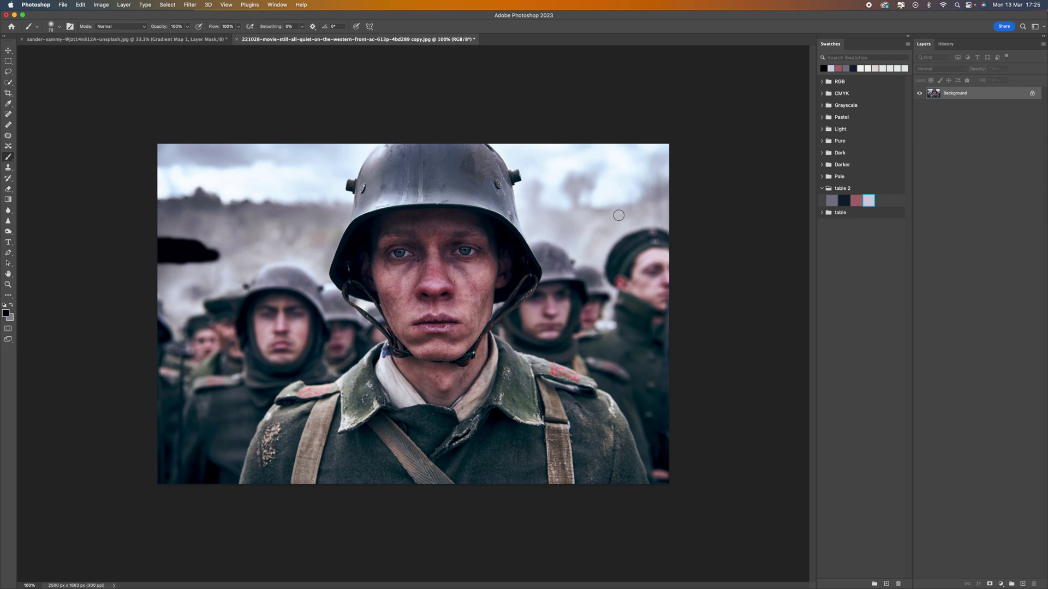
# Sample a light grey from the smoky background and brush a patch of it just above the black one
pyautogui.press('i')
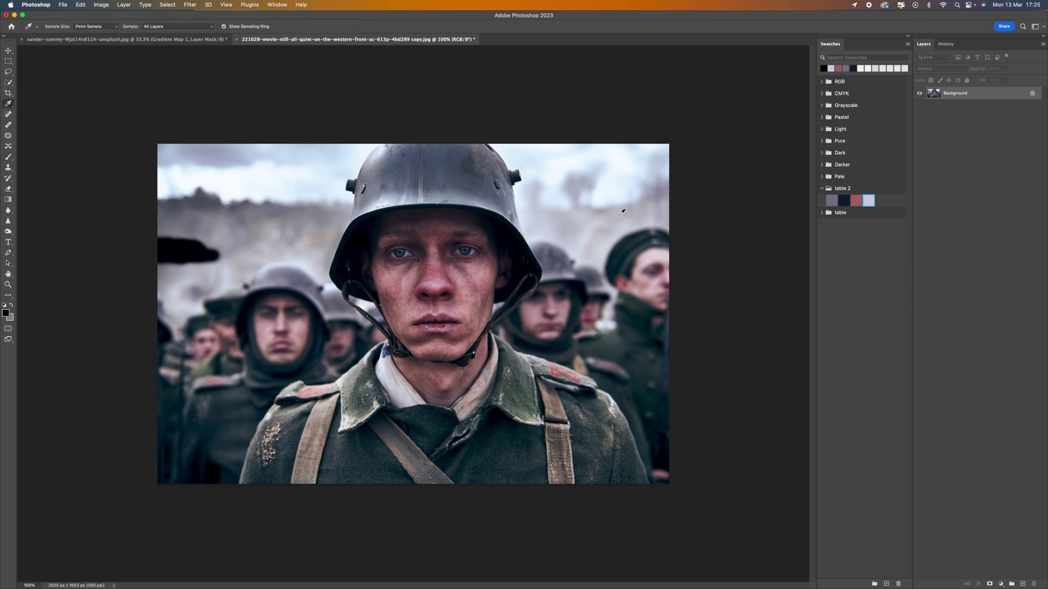
pyautogui.click(622, 212)
pyautogui.press('b')
pyautogui.moveTo(186, 221)
pyautogui.mouseDown()
pyautogui.moveTo(175, 224)
pyautogui.moveTo(189, 229)
pyautogui.moveTo(166, 232)
pyautogui.moveTo(147, 213)
pyautogui.moveTo(196, 227)
pyautogui.moveTo(175, 218)
pyautogui.moveTo(187, 215)
pyautogui.moveTo(175, 229)
pyautogui.mouseUp()
# Sample a pink skin tone from the central soldier's face and brush a patch of it above the grey one
pyautogui.press('i')
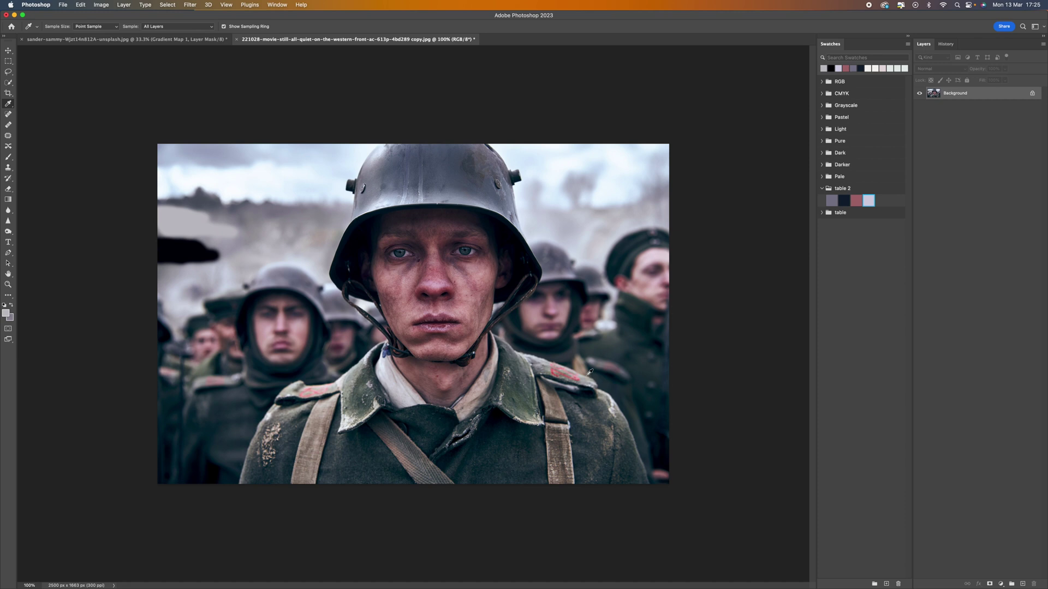
pyautogui.click(485, 274)
pyautogui.press('b')
pyautogui.moveTo(193, 193)
pyautogui.mouseDown()
pyautogui.moveTo(239, 200)
pyautogui.moveTo(190, 198)
pyautogui.moveTo(160, 187)
pyautogui.moveTo(166, 178)
pyautogui.moveTo(205, 190)
pyautogui.moveTo(173, 193)
pyautogui.moveTo(196, 202)
pyautogui.moveTo(158, 200)
pyautogui.mouseUp()
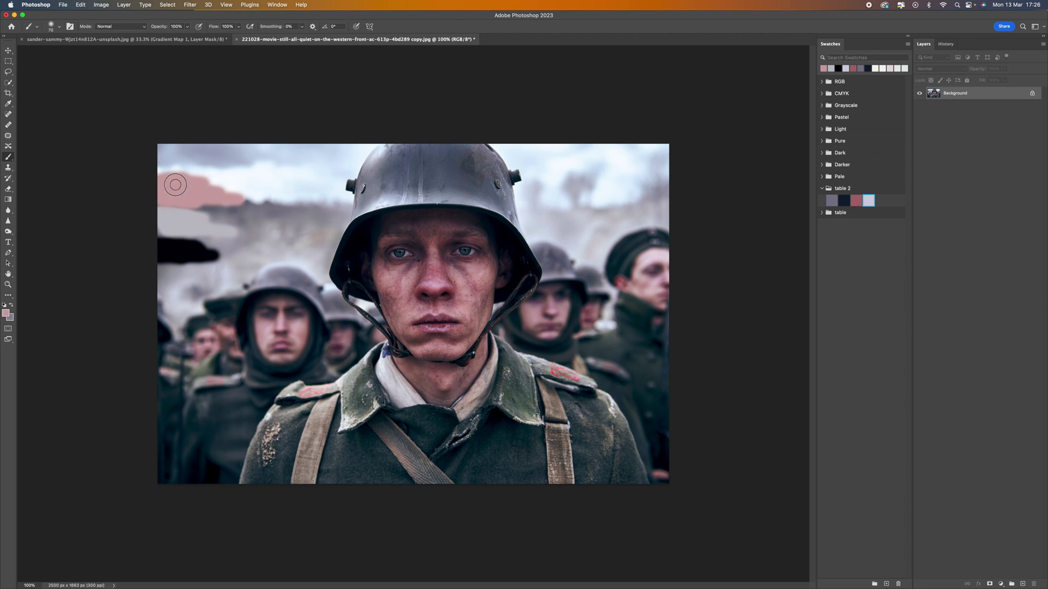
pyautogui.press('i')
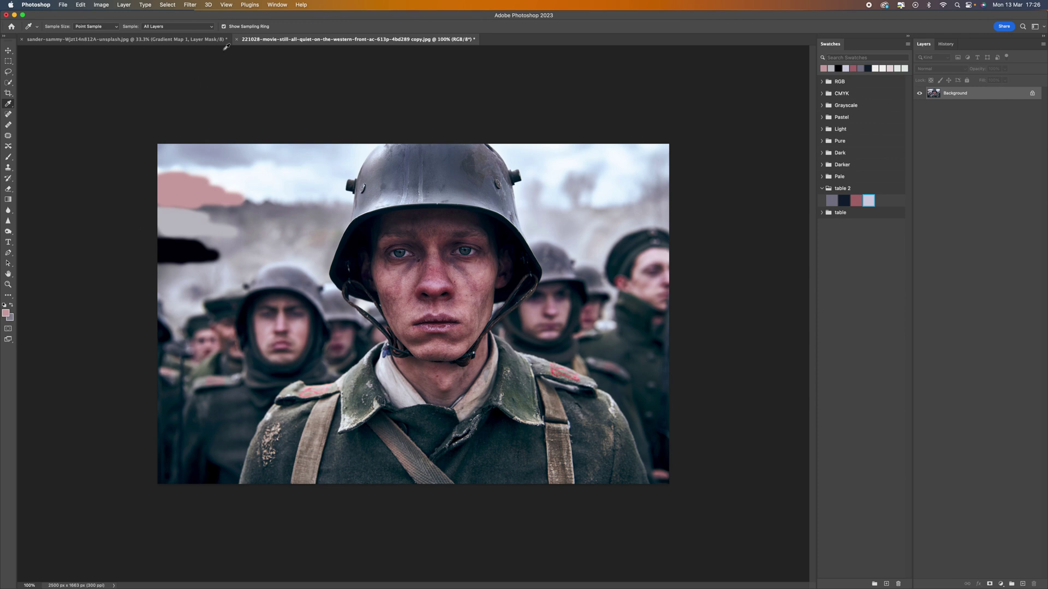
# Add a Curves adjustment layer above the portrait's gradient map and move its settings clear of the image
pyautogui.click(126, 41)
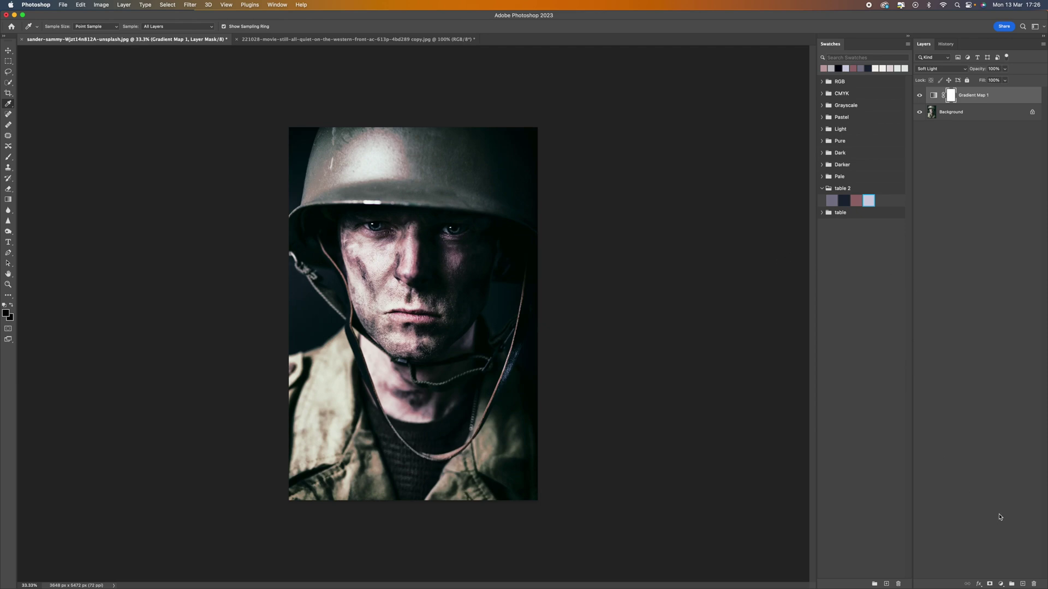
pyautogui.click(1001, 584)
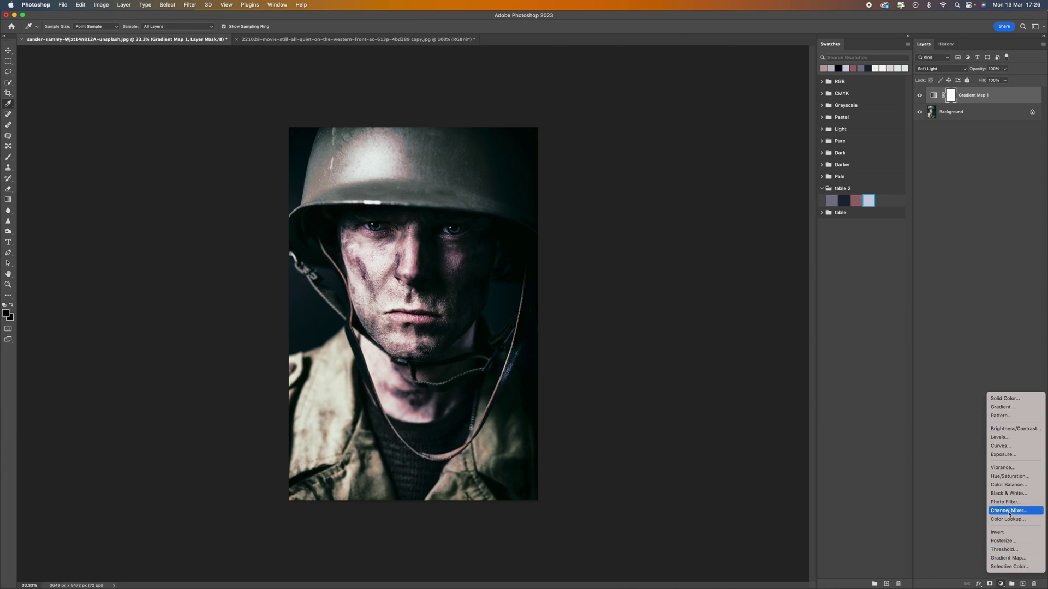
pyautogui.click(1008, 447)
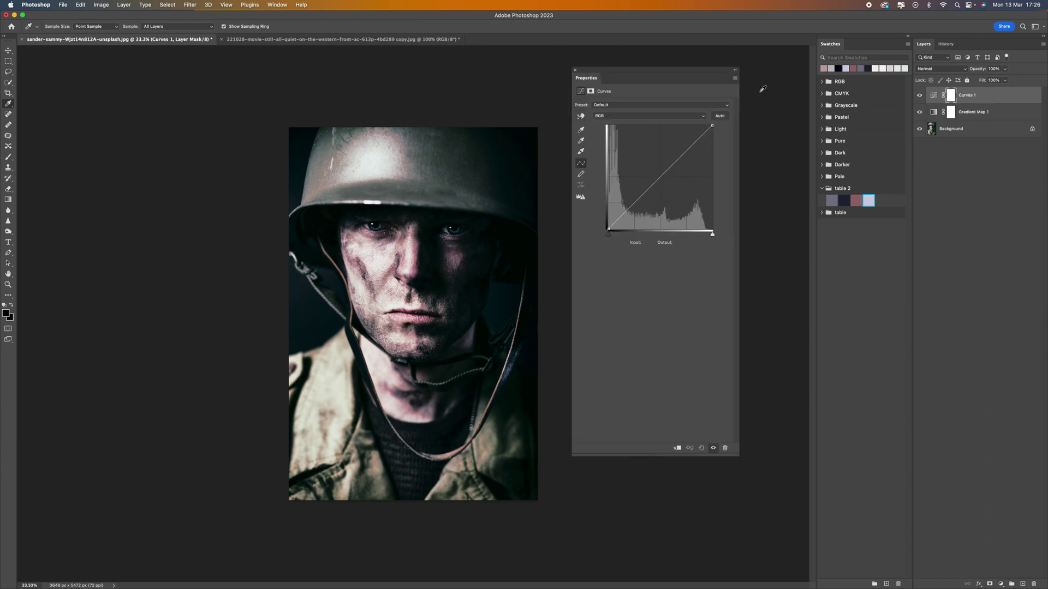
pyautogui.moveTo(624, 71); pyautogui.dragTo(705, 49)
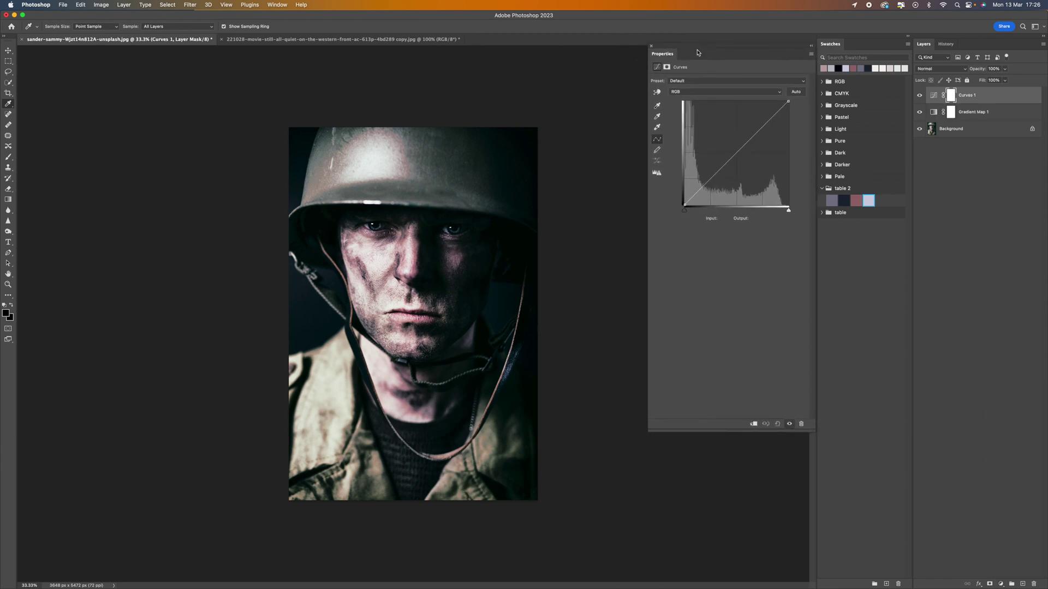
pyautogui.click(657, 105)
pyautogui.click(657, 127)
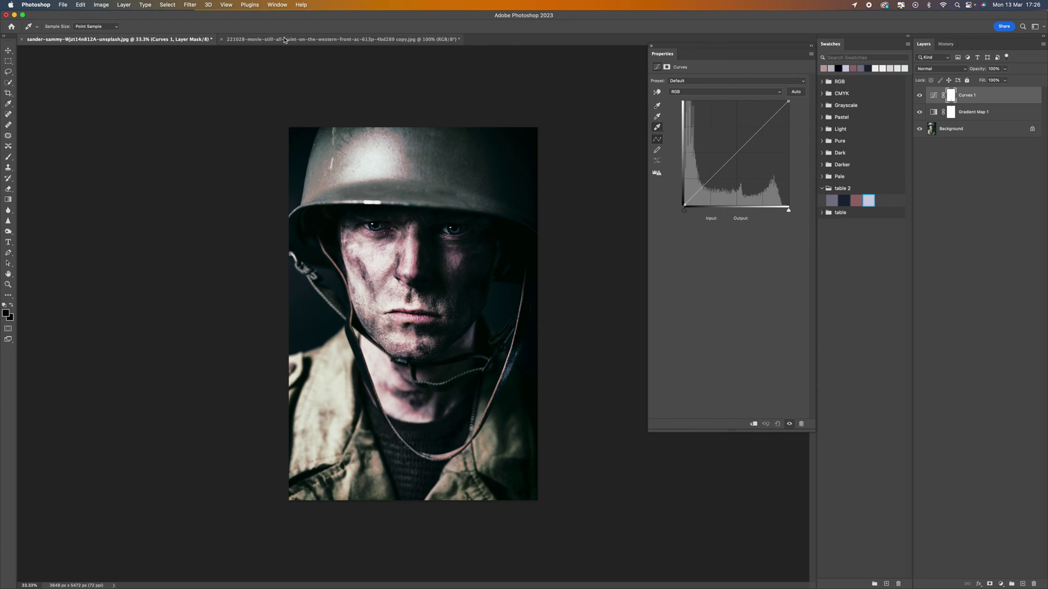
# Sample the painted pink, grey and black patches in the movie still to store them as recent colors
pyautogui.click(390, 41)
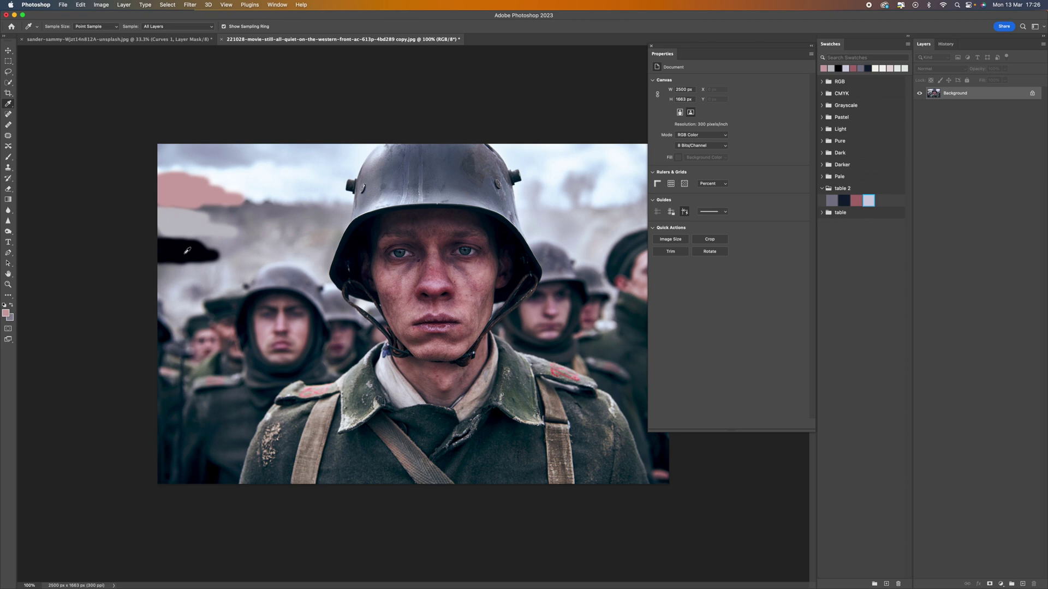
pyautogui.click(178, 180)
pyautogui.click(180, 221)
pyautogui.click(187, 241)
# Set the portrait Curves layer's target shadow color to the recent near-black swatch (#01030f) without saving it as a default
pyautogui.click(165, 40)
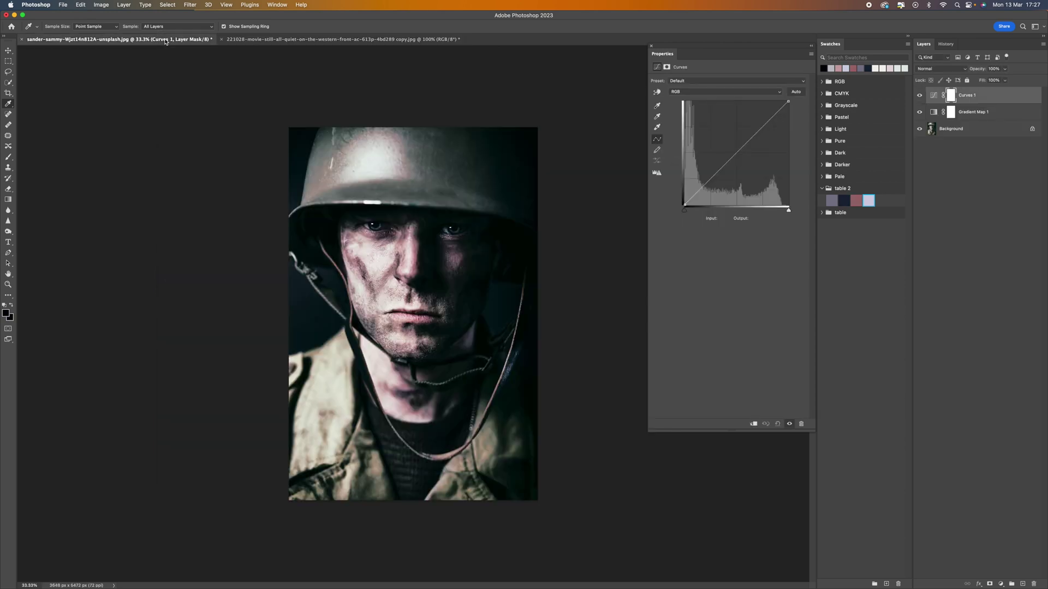
pyautogui.click(657, 106)
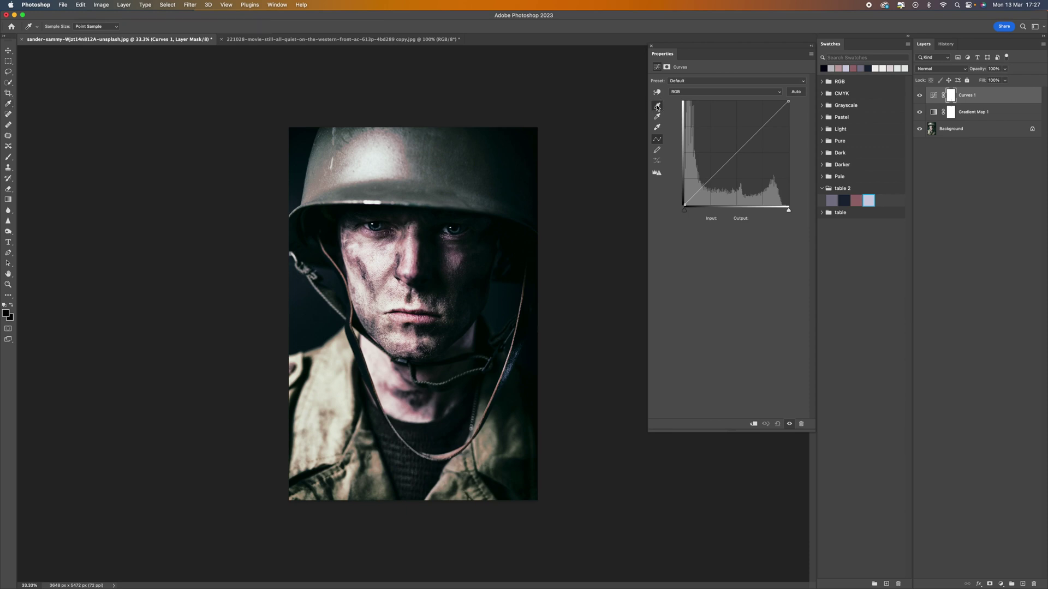
pyautogui.doubleClick(658, 107)
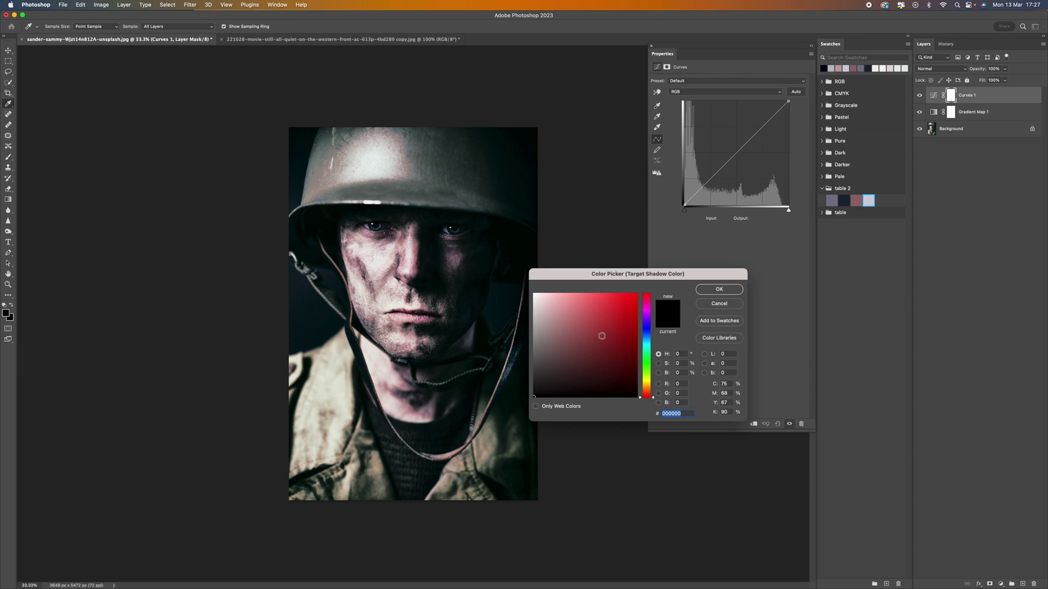
pyautogui.click(825, 68)
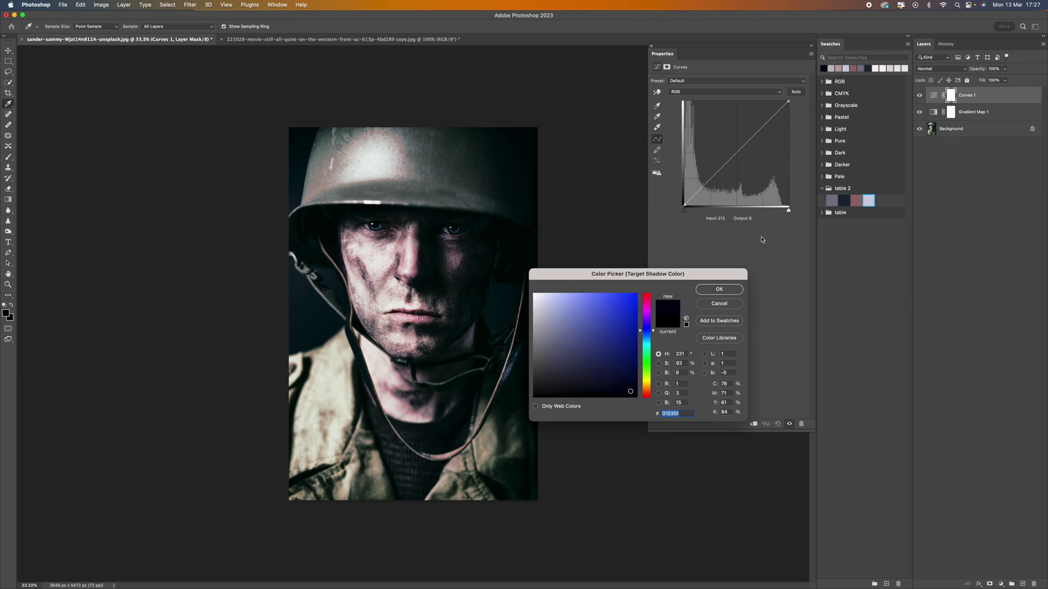
pyautogui.click(709, 291)
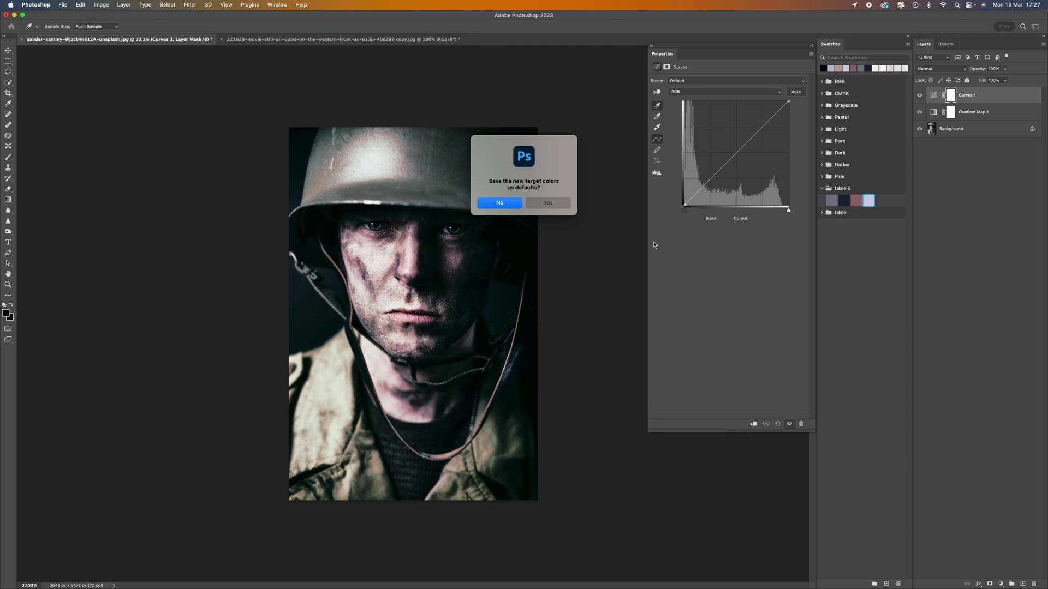
pyautogui.click(500, 203)
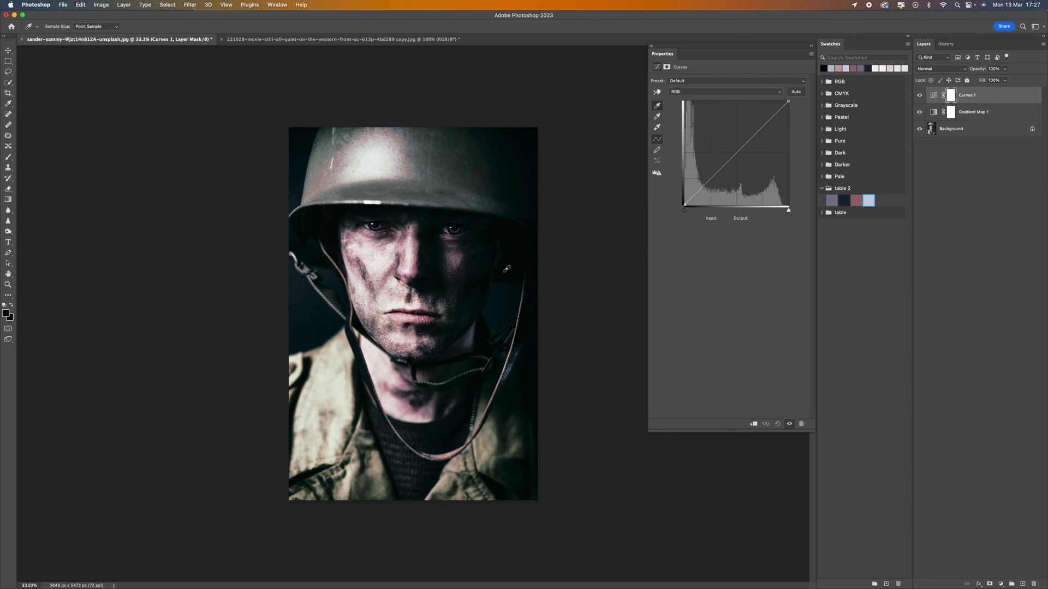
# Set the curve's black point by sampling dark background areas around the portrait's helmet, and compare the result with the movie still
pyautogui.click(523, 128)
pyautogui.click(510, 285)
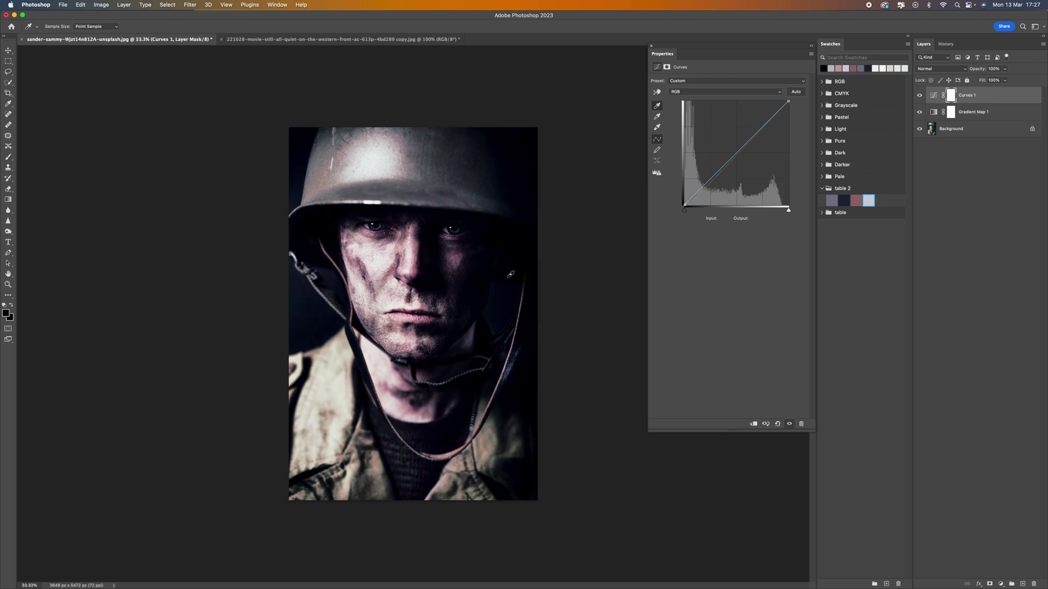
pyautogui.click(513, 138)
pyautogui.click(498, 141)
pyautogui.click(382, 39)
pyautogui.click(179, 42)
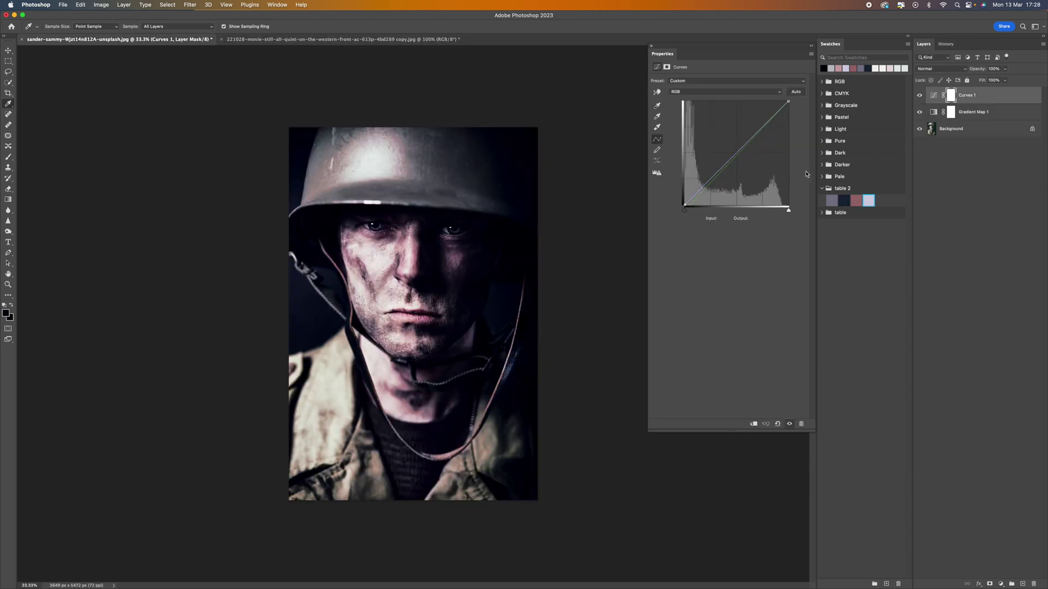
# Set the Curves target midtone color to the recent pink skin-tone swatch without saving it as a default
pyautogui.click(657, 118)
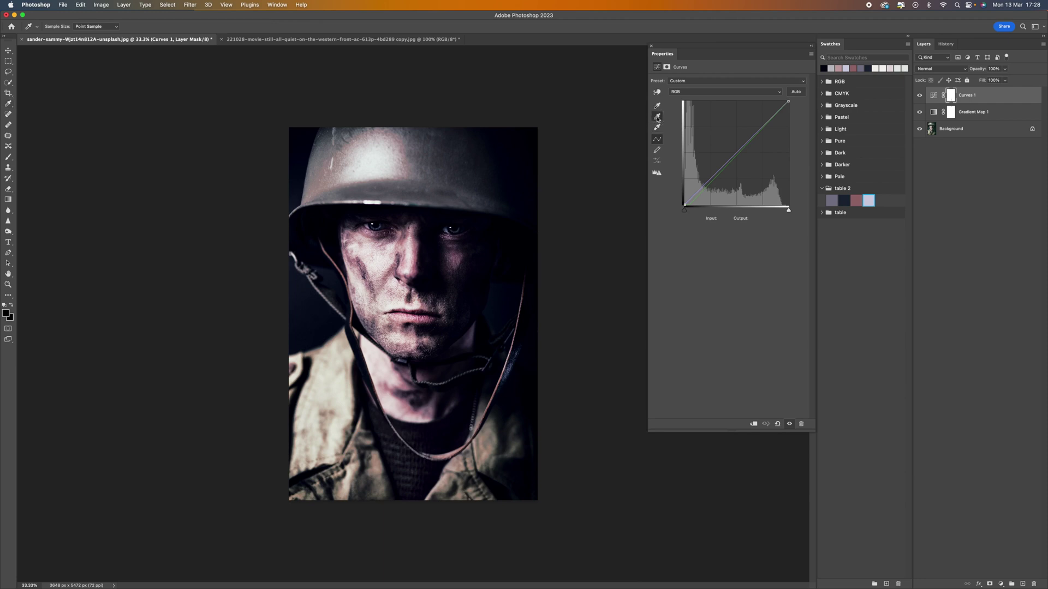
pyautogui.doubleClick(658, 118)
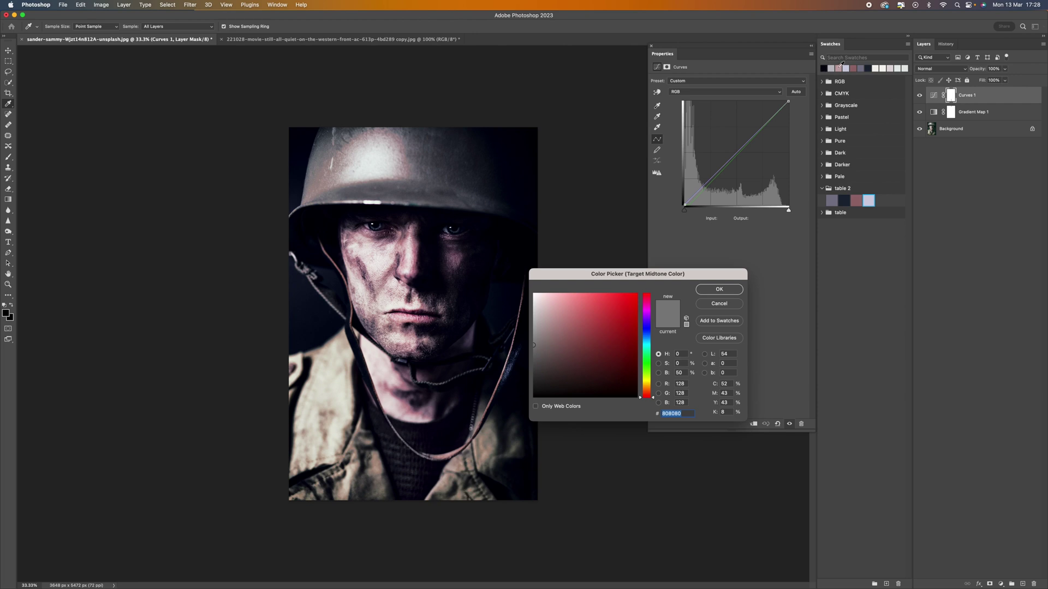
pyautogui.click(840, 66)
pyautogui.click(714, 291)
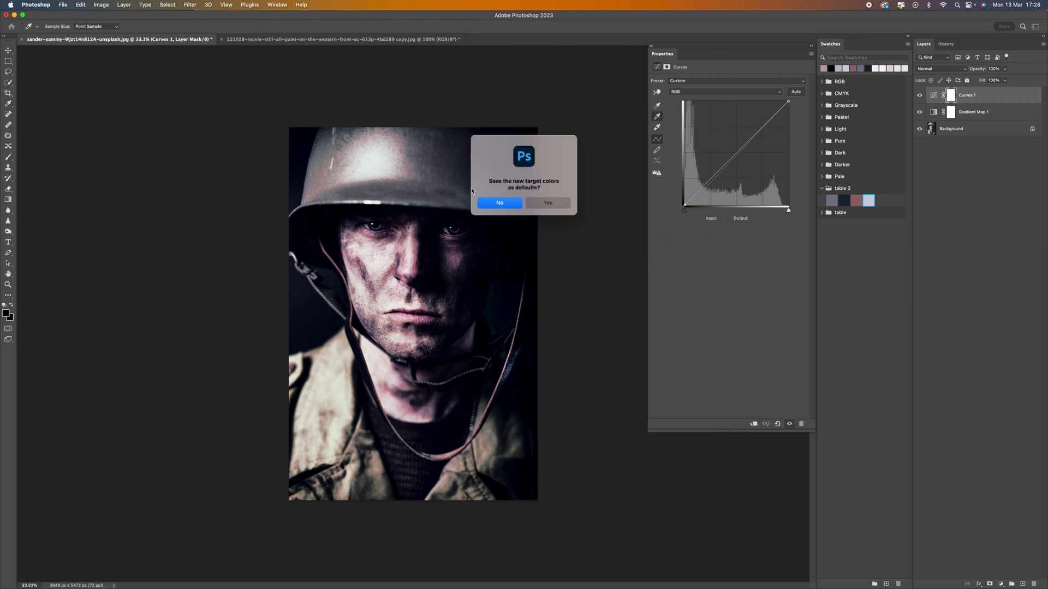
pyautogui.click(498, 208)
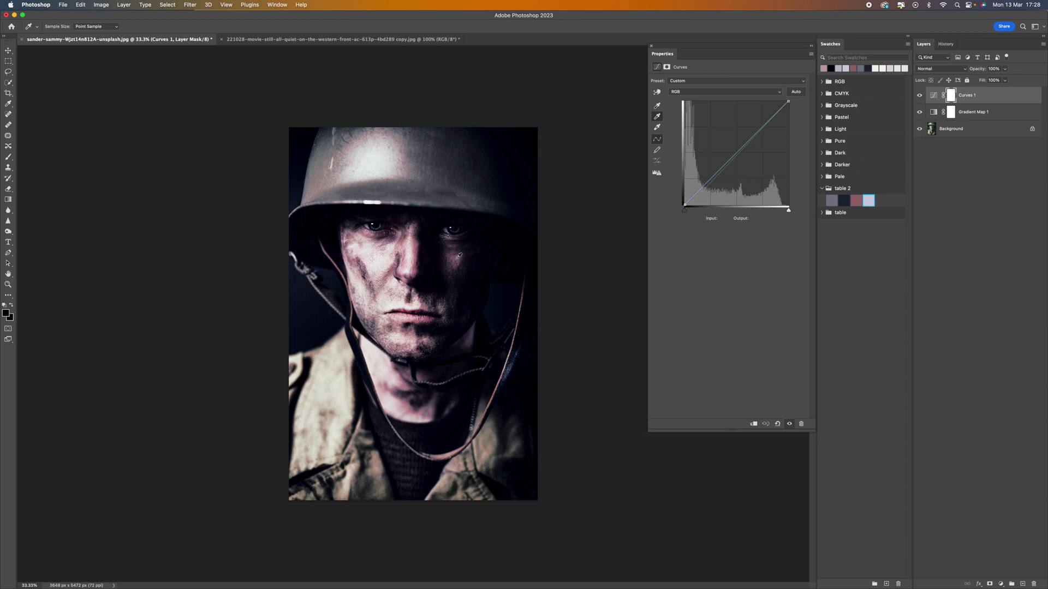
# Set the curve's gray point by sampling different skin areas on the portrait's cheeks, nose and mouth
pyautogui.click(385, 251)
pyautogui.click(415, 232)
pyautogui.click(418, 225)
pyautogui.click(460, 256)
pyautogui.click(457, 255)
pyautogui.click(423, 301)
pyautogui.click(426, 303)
pyautogui.click(457, 239)
pyautogui.click(460, 234)
pyautogui.click(418, 201)
pyautogui.click(421, 238)
pyautogui.click(425, 257)
# Float the movie still over the portrait to compare their colors, dock it again and return to the portrait
pyautogui.moveTo(312, 39); pyautogui.dragTo(653, 71)
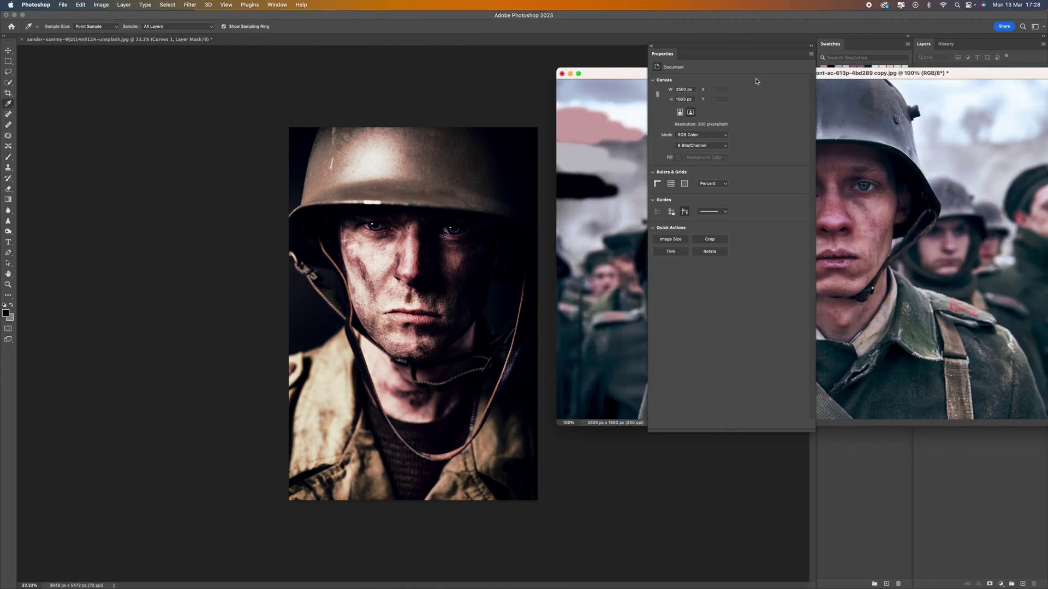
pyautogui.moveTo(954, 76); pyautogui.dragTo(514, 308)
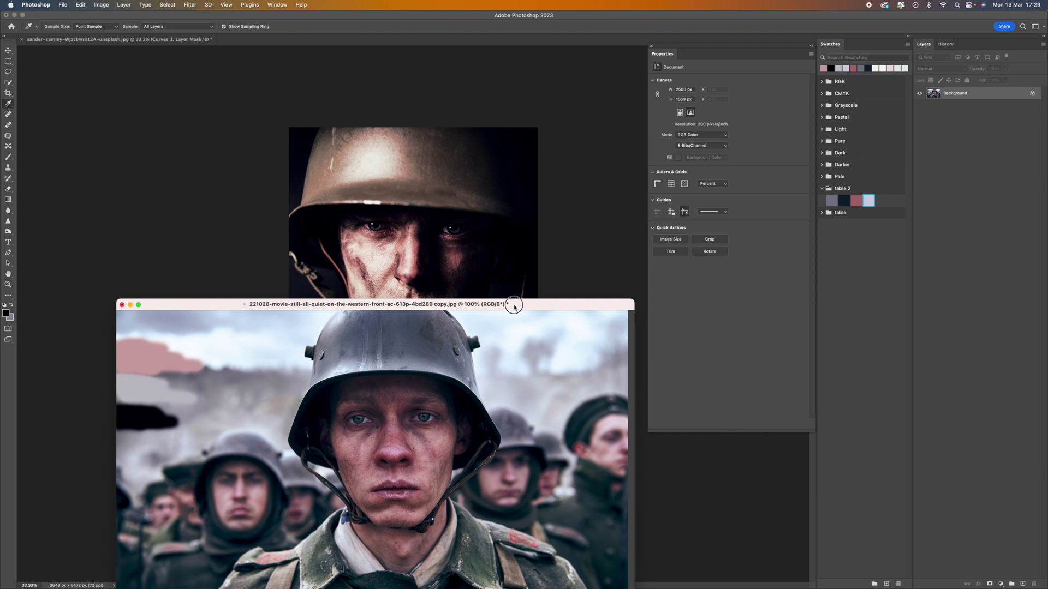
pyautogui.moveTo(514, 307); pyautogui.dragTo(483, 37)
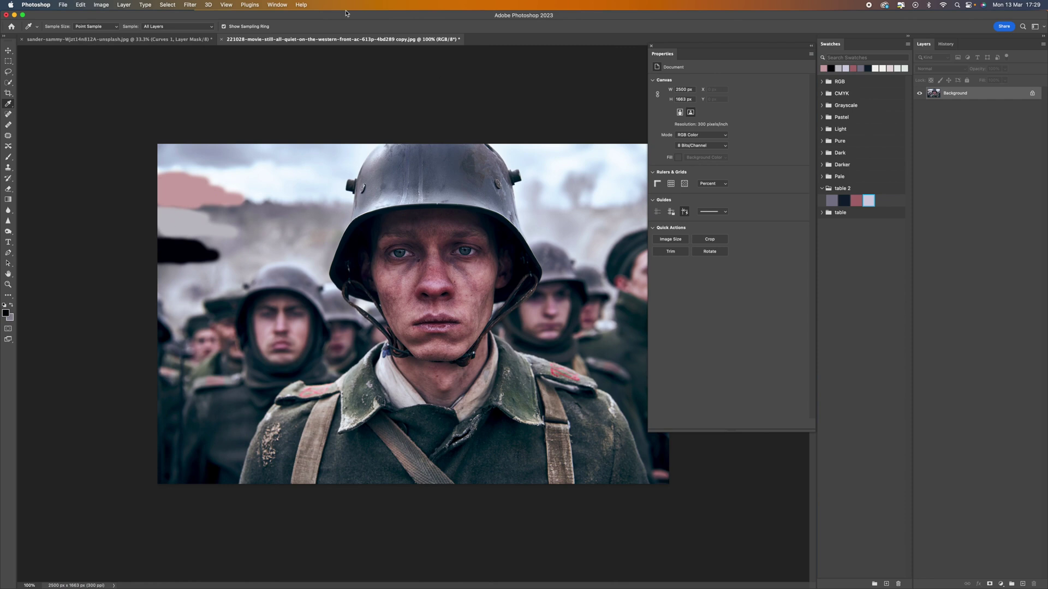
pyautogui.click(206, 40)
pyautogui.click(353, 231)
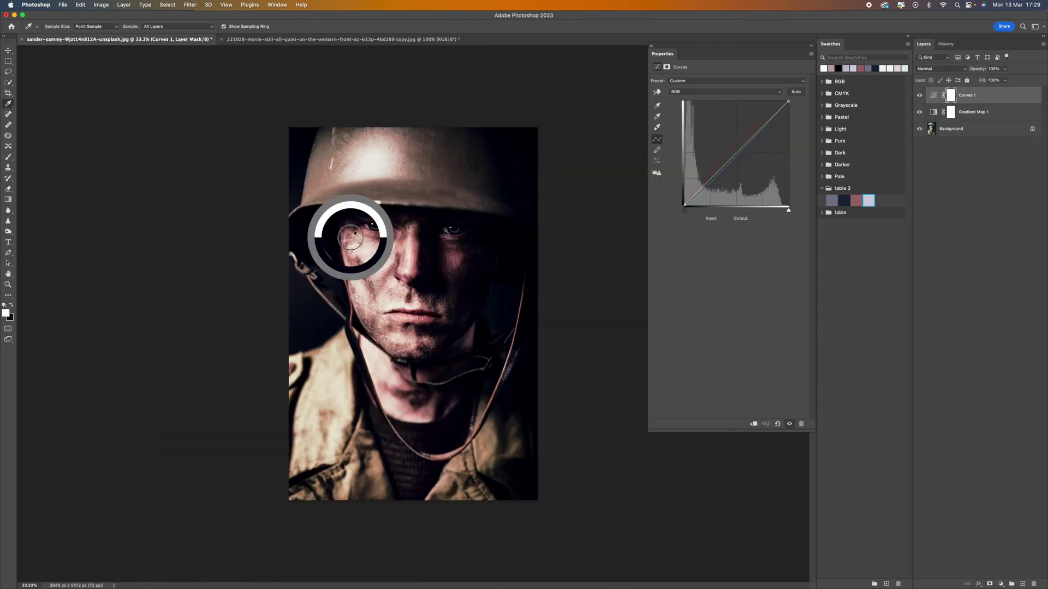
pyautogui.moveTo(360, 232); pyautogui.dragTo(376, 232)
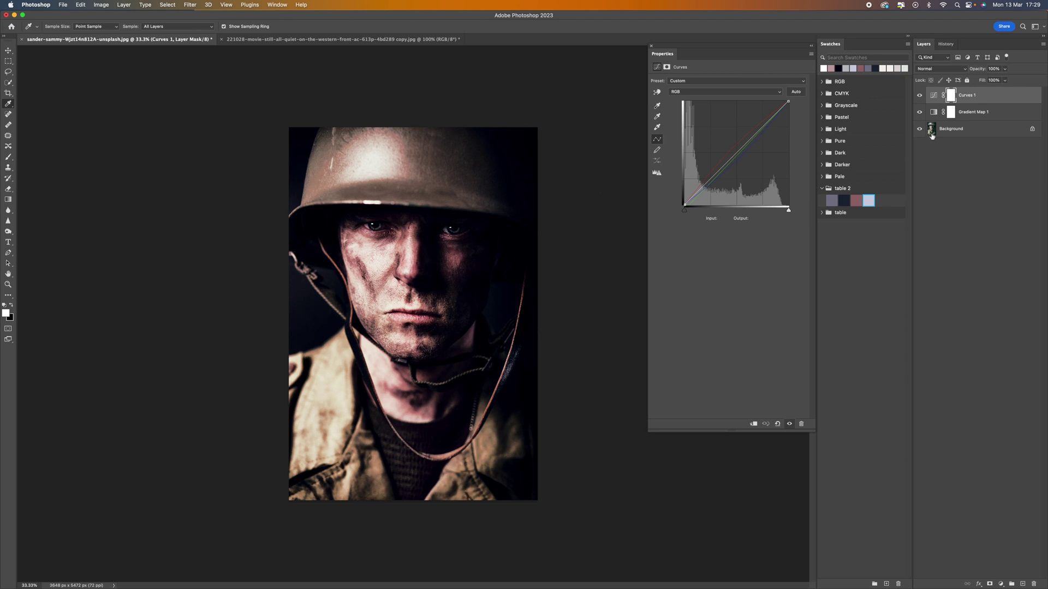
# Set a new Curves target highlight color without saving it as a default
pyautogui.click(658, 128)
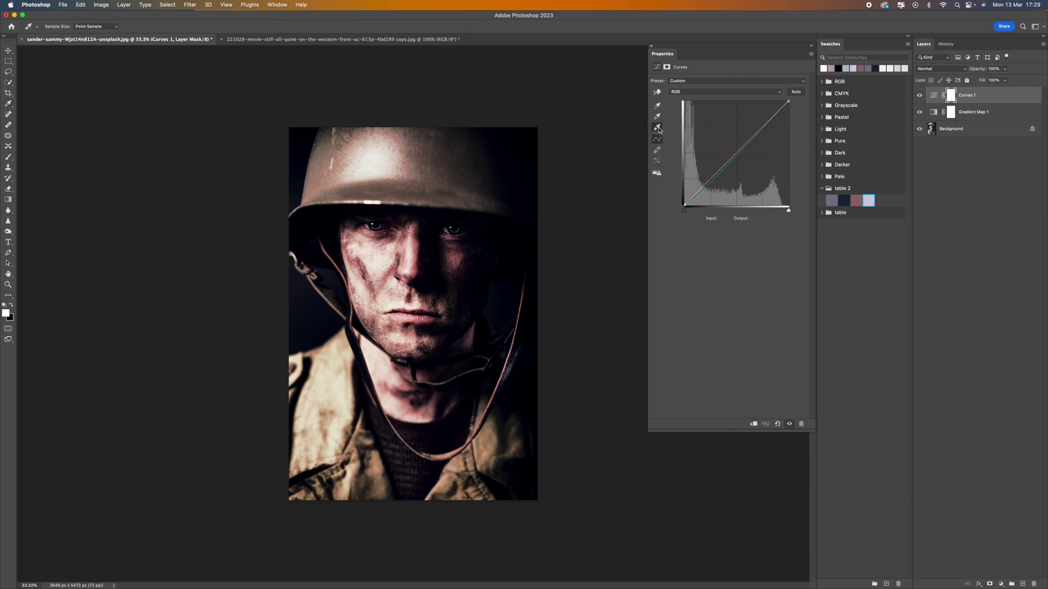
pyautogui.doubleClick(658, 129)
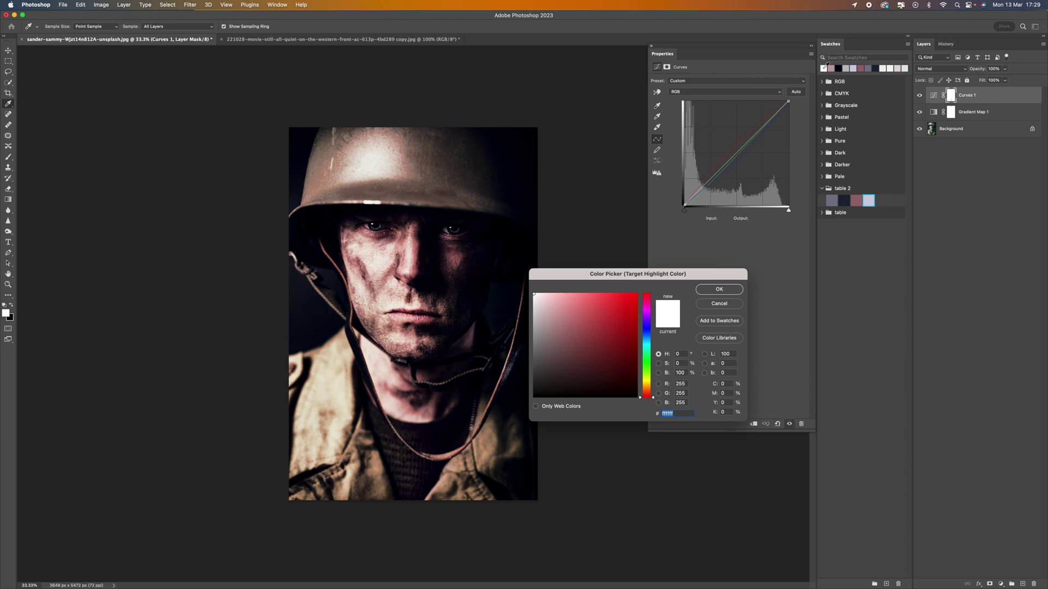
pyautogui.click(717, 289)
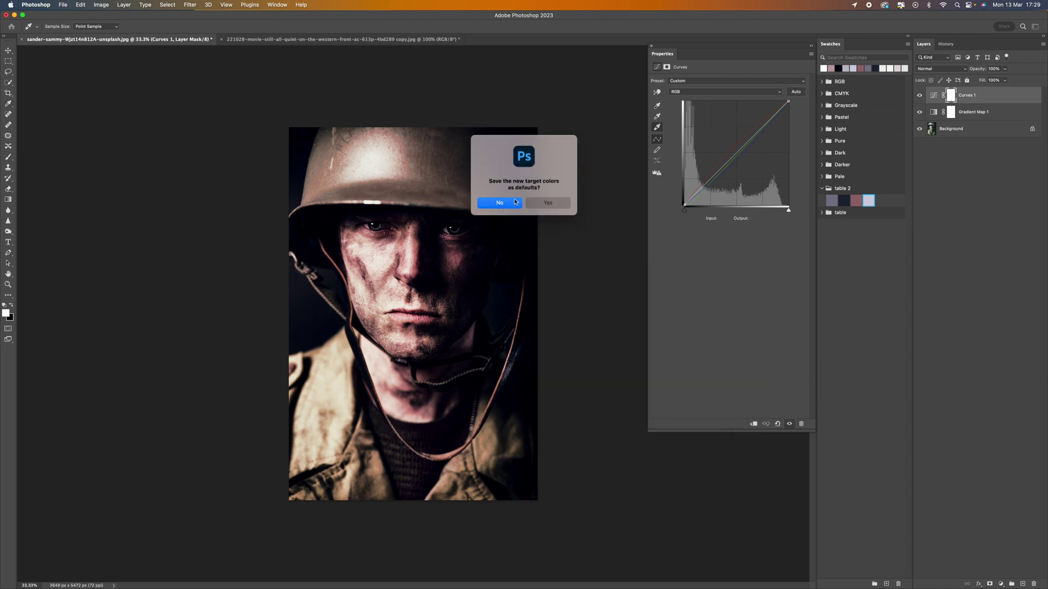
pyautogui.click(498, 203)
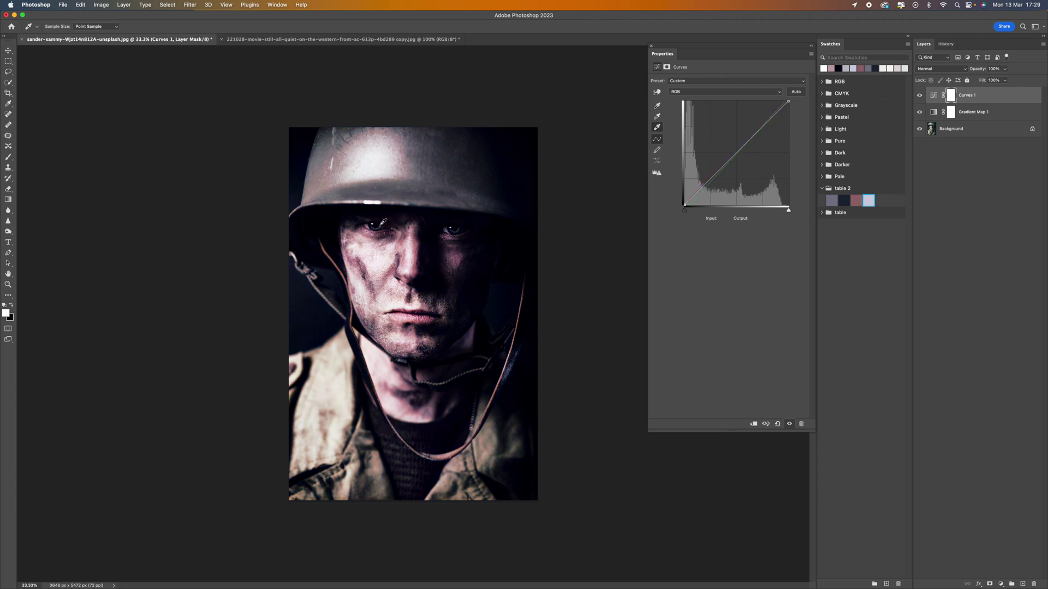
# Set the curve's white point by trying samples around the eye and settling on the bright area of the helmet
pyautogui.click(386, 222)
pyautogui.click(385, 223)
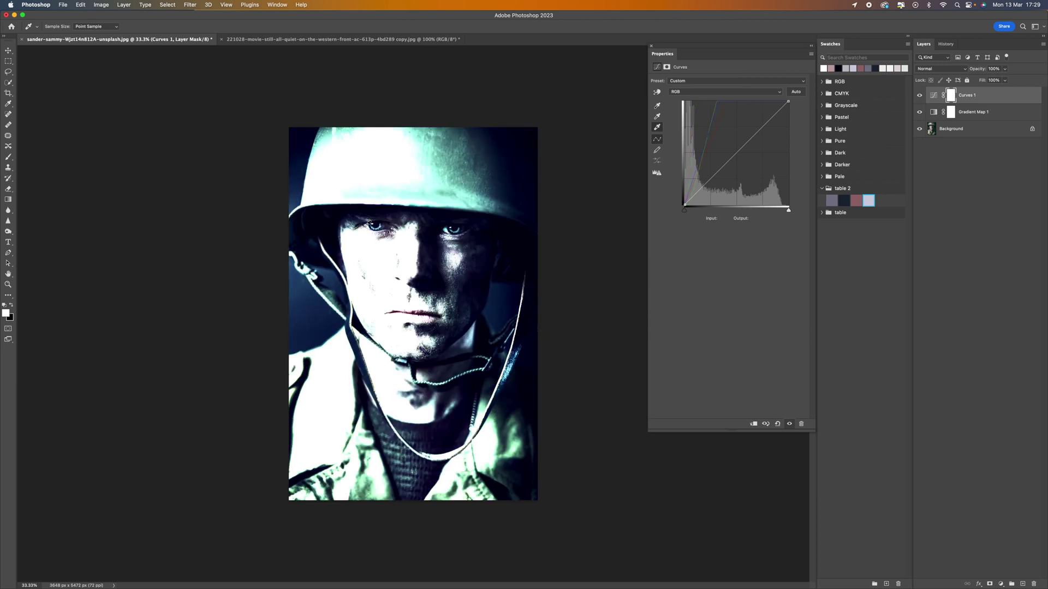
pyautogui.click(369, 220)
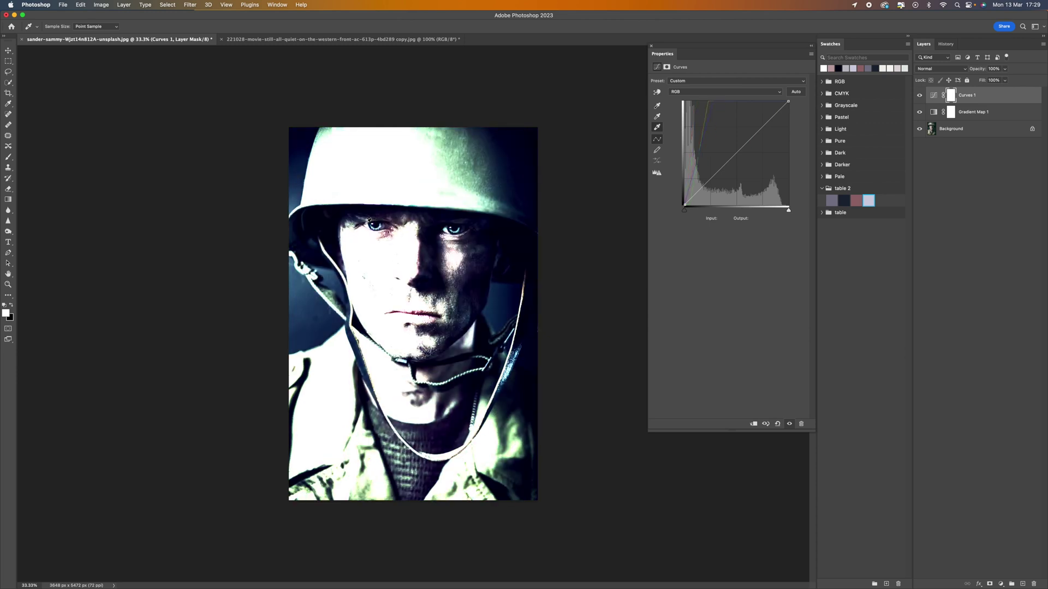
pyautogui.click(355, 160)
pyautogui.click(367, 155)
pyautogui.click(371, 146)
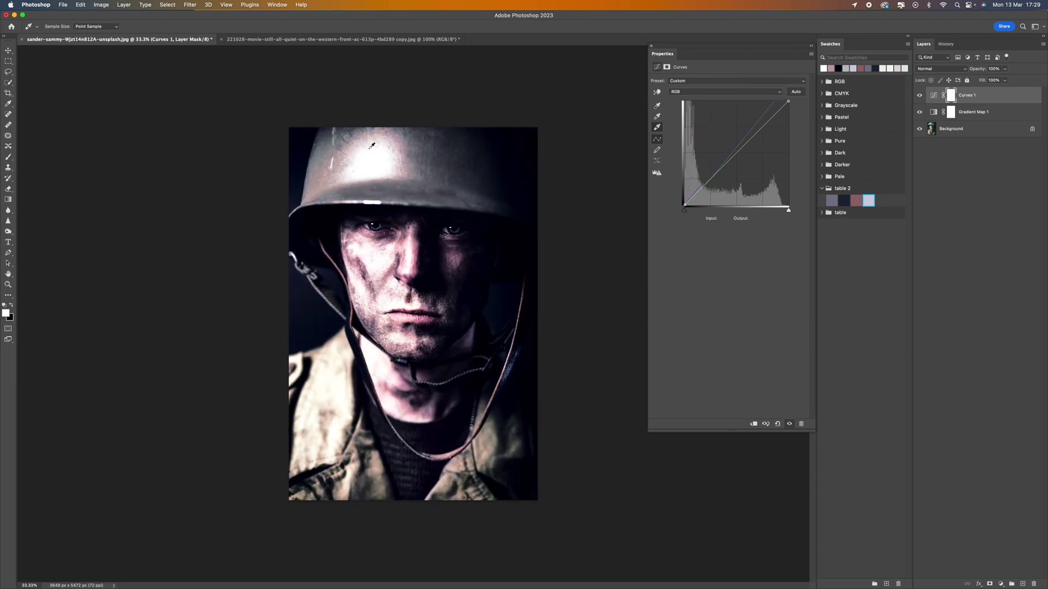
pyautogui.click(377, 151)
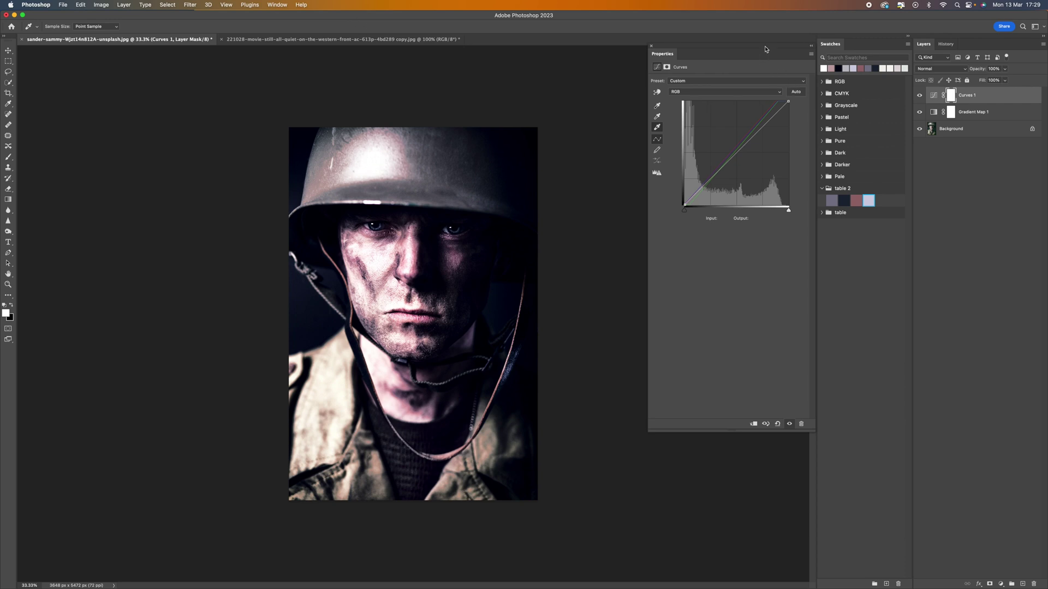
# Float the movie still and the portrait in separate windows and arrange them side by side
pyautogui.moveTo(418, 40); pyautogui.dragTo(286, 96)
pyautogui.moveTo(427, 92); pyautogui.dragTo(317, 80)
pyautogui.moveTo(144, 42); pyautogui.dragTo(480, 67)
pyautogui.click(276, 74)
pyautogui.moveTo(275, 74); pyautogui.dragTo(350, 65)
pyautogui.moveTo(604, 67); pyautogui.dragTo(501, 80)
pyautogui.moveTo(435, 84); pyautogui.dragTo(372, 72)
pyautogui.moveTo(524, 75); pyautogui.dragTo(575, 74)
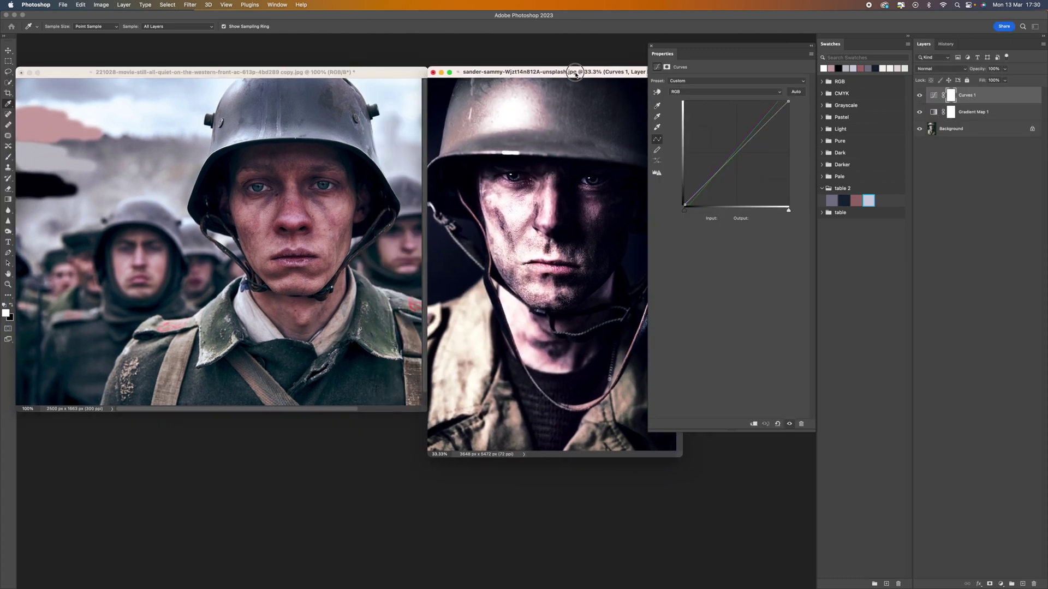
# Resample the curve's gray point across the portrait's cheeks and nose, discarding any change to the target midtone color
pyautogui.click(658, 118)
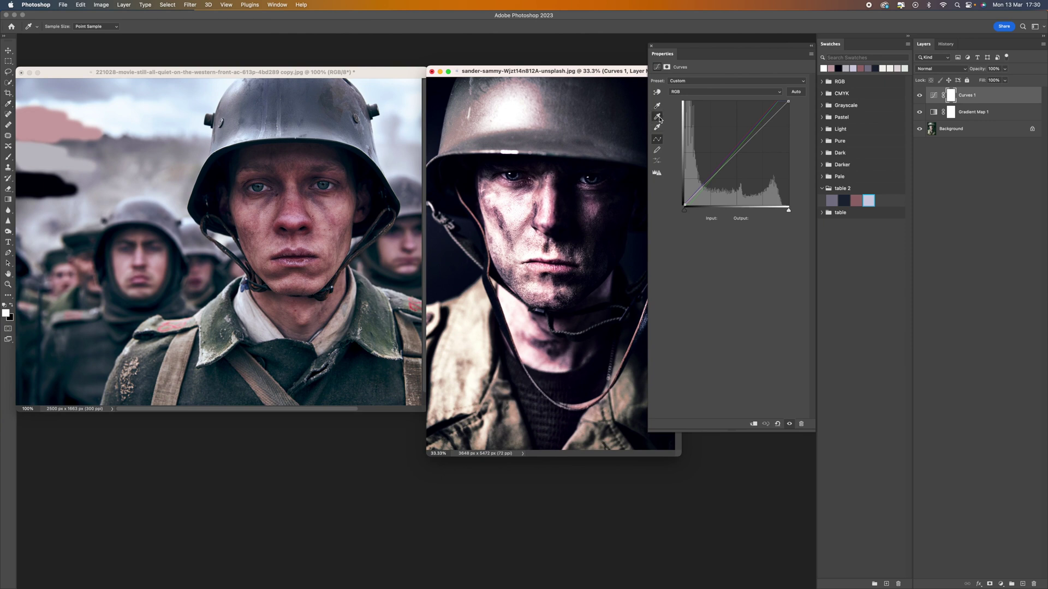
pyautogui.doubleClick(659, 118)
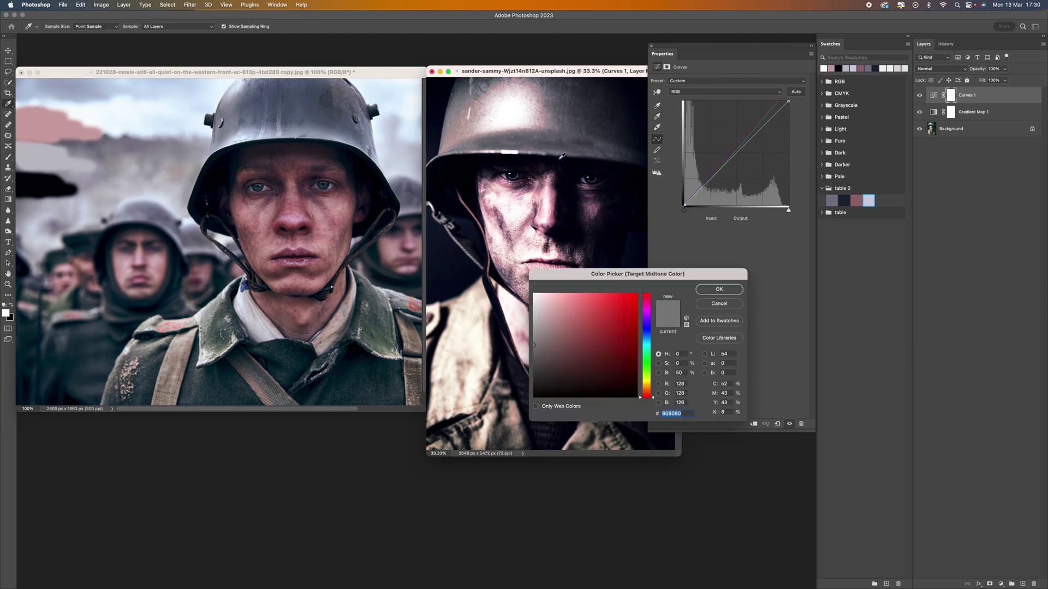
pyautogui.click(708, 304)
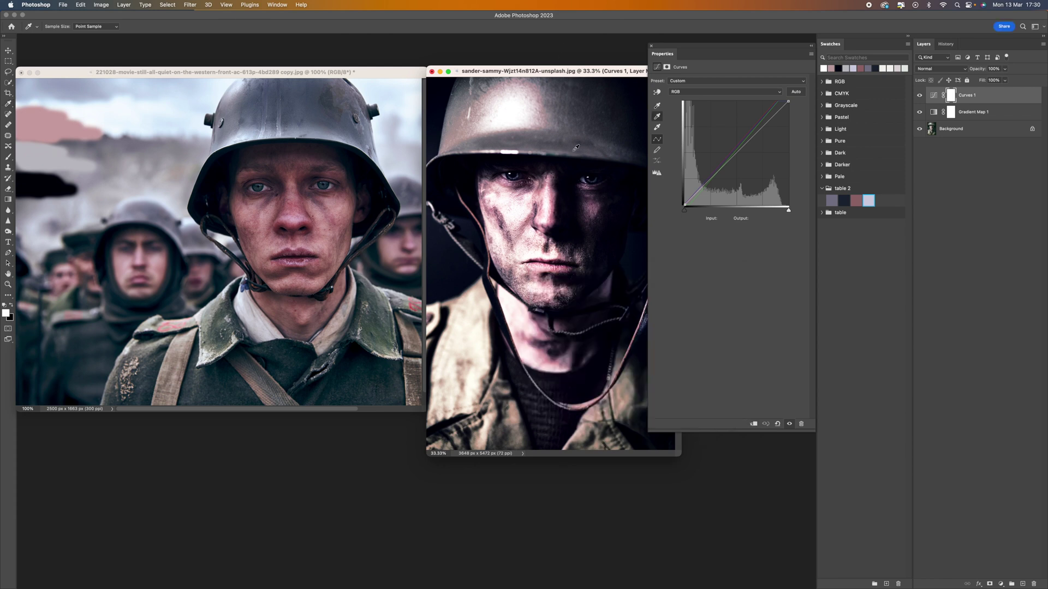
pyautogui.click(596, 200)
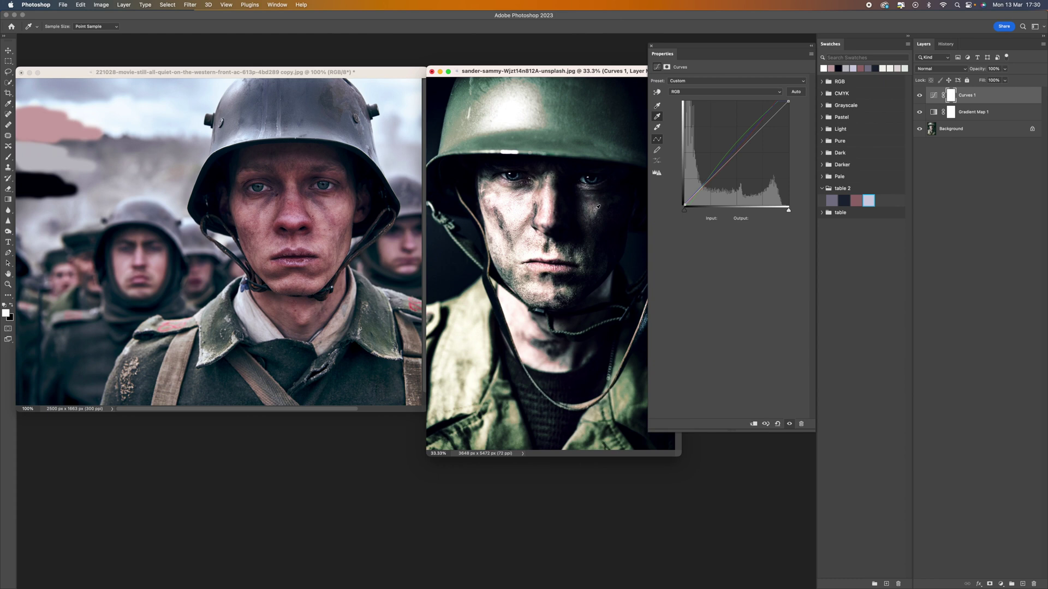
pyautogui.click(589, 205)
pyautogui.click(583, 196)
pyautogui.click(580, 189)
pyautogui.click(577, 186)
pyautogui.click(579, 187)
pyautogui.click(593, 196)
pyautogui.click(512, 205)
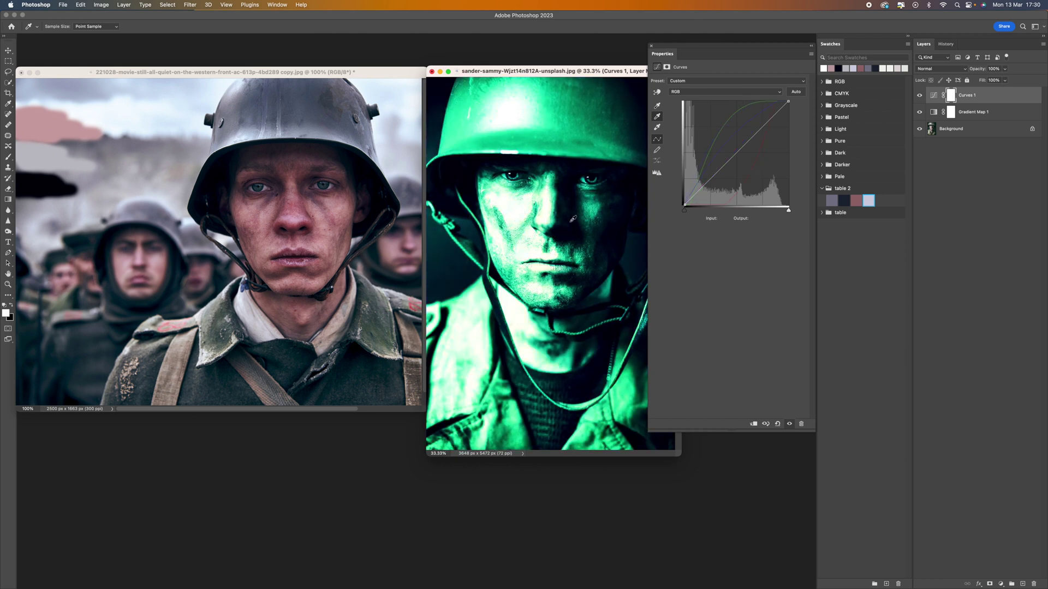
pyautogui.click(573, 208)
pyautogui.click(595, 209)
pyautogui.click(577, 206)
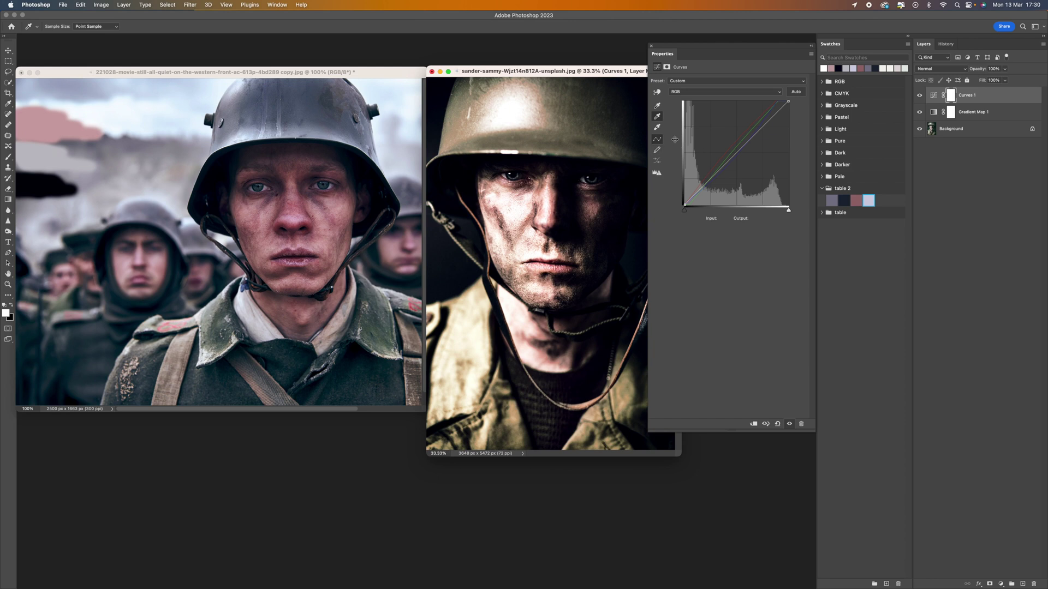
# Close the Curves properties and reposition the portrait window so its full width shows beside the movie still
pyautogui.click(657, 107)
pyautogui.moveTo(655, 47); pyautogui.dragTo(682, 60)
pyautogui.click(677, 48)
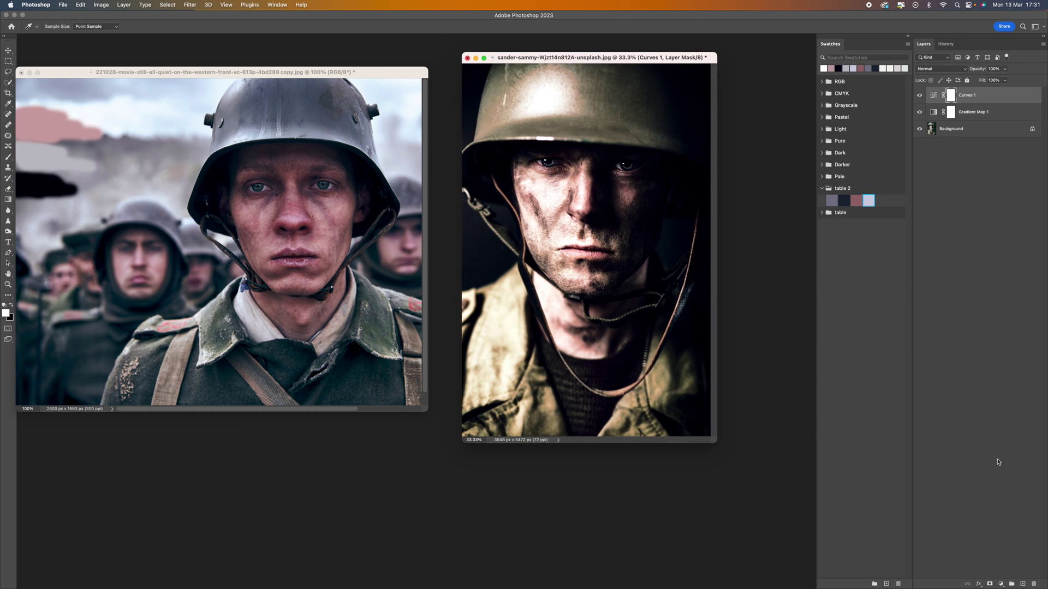
# Add a Levels adjustment to the portrait, lower the output white to 216 and darken the midtones slightly
pyautogui.click(1001, 583)
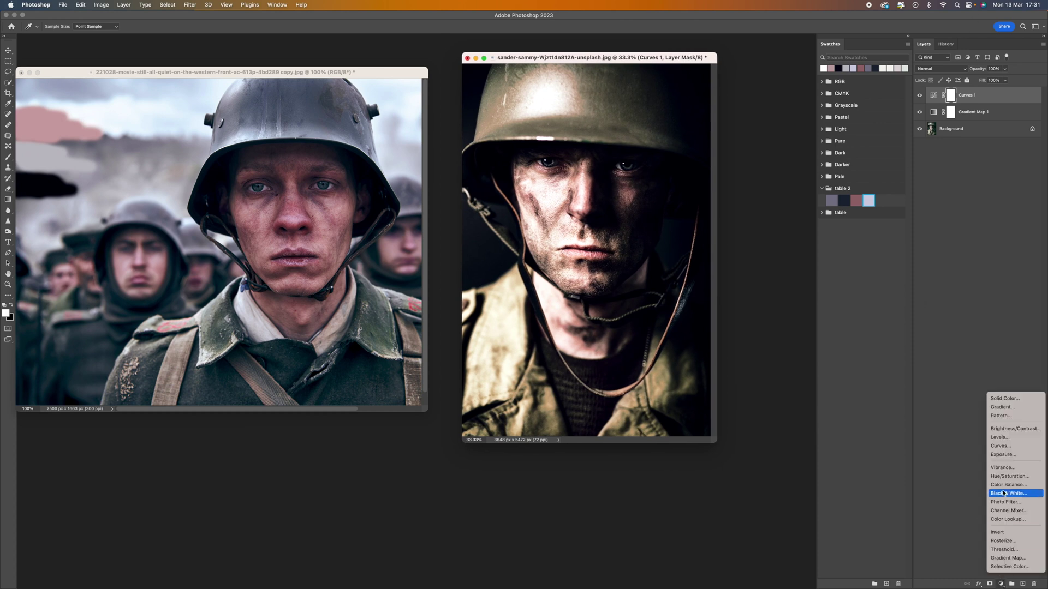
pyautogui.click(1005, 438)
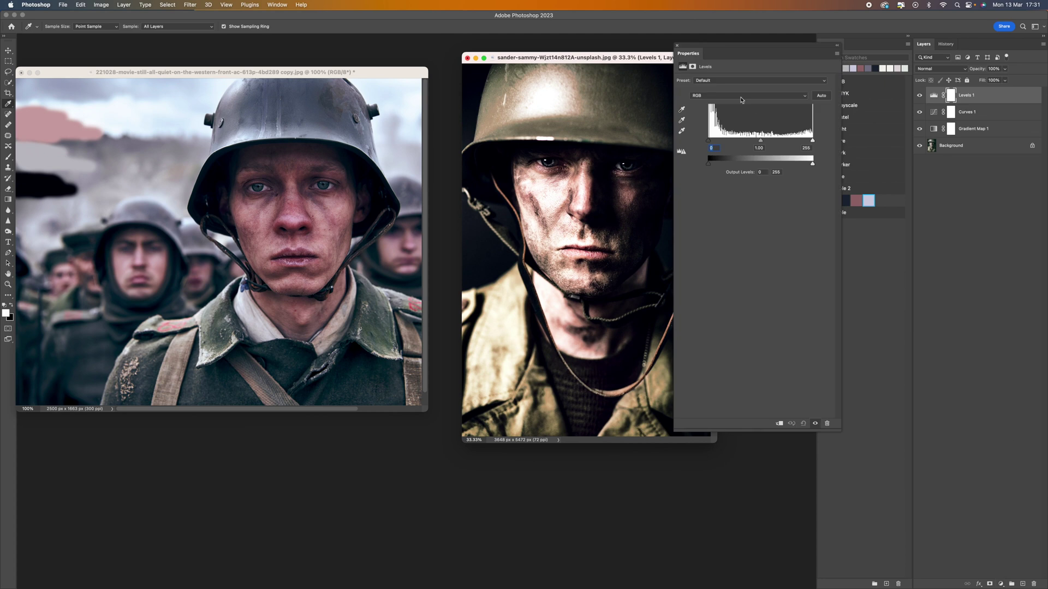
pyautogui.moveTo(698, 44); pyautogui.dragTo(768, 36)
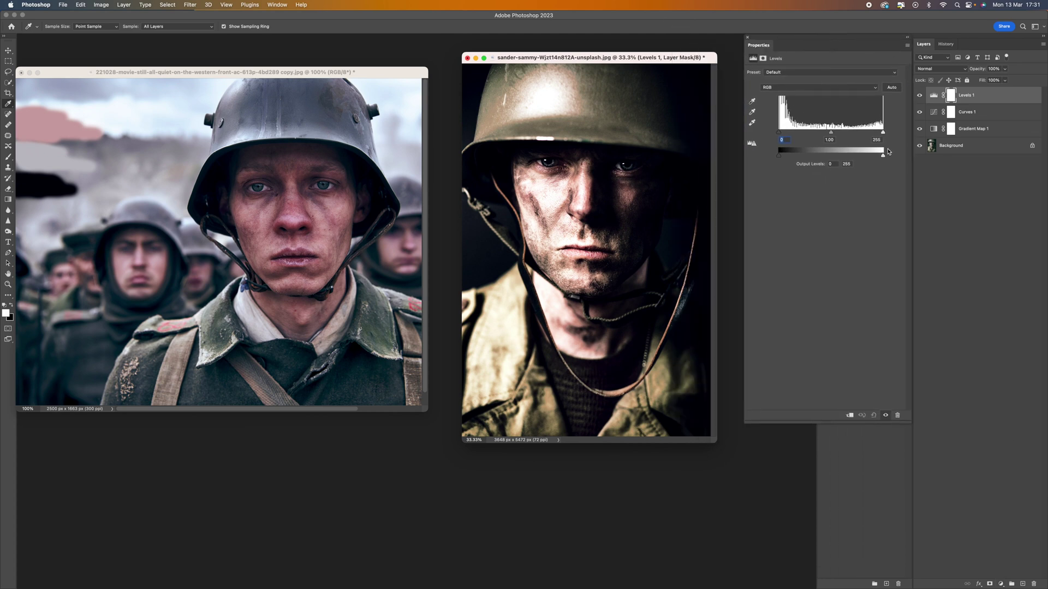
pyautogui.moveTo(883, 156); pyautogui.dragTo(867, 157)
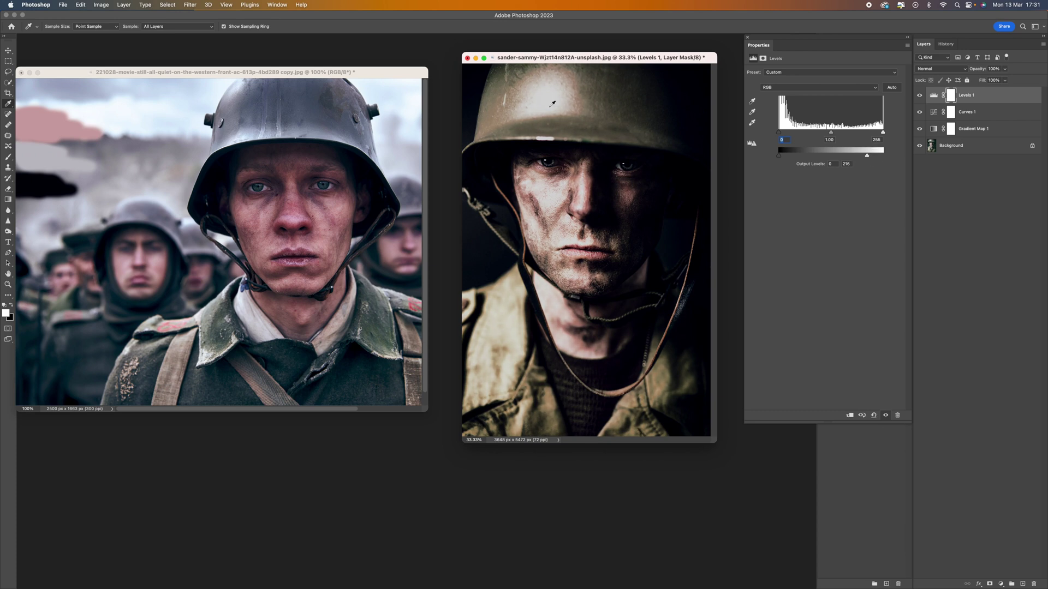
pyautogui.moveTo(832, 135); pyautogui.dragTo(835, 133)
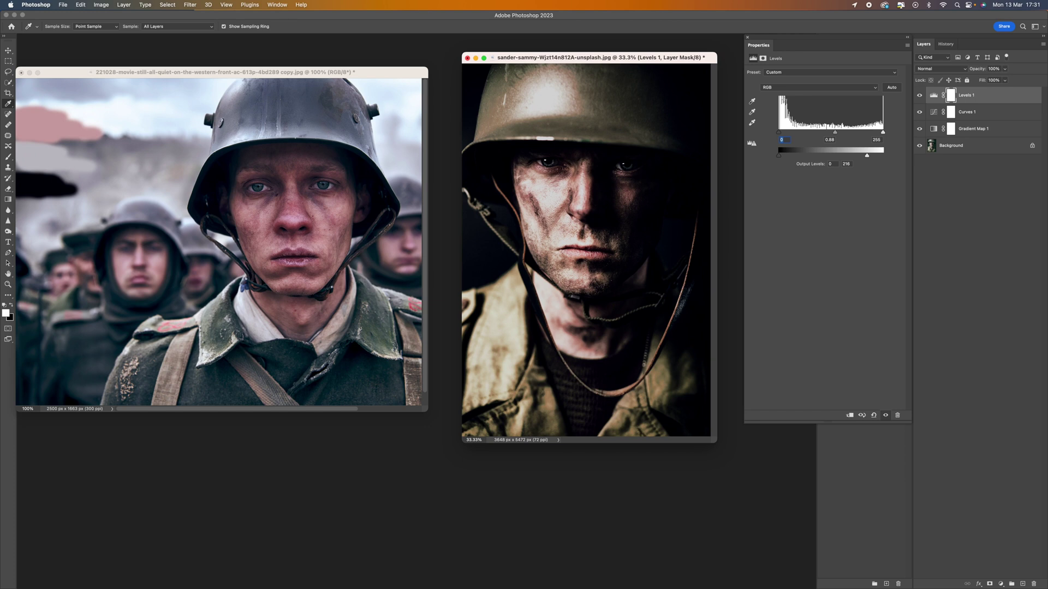
pyautogui.moveTo(835, 134); pyautogui.dragTo(836, 136)
# Reset the white point of the Curves 1 layer by sampling the face and finally the bright area of the helmet
pyautogui.click(935, 113)
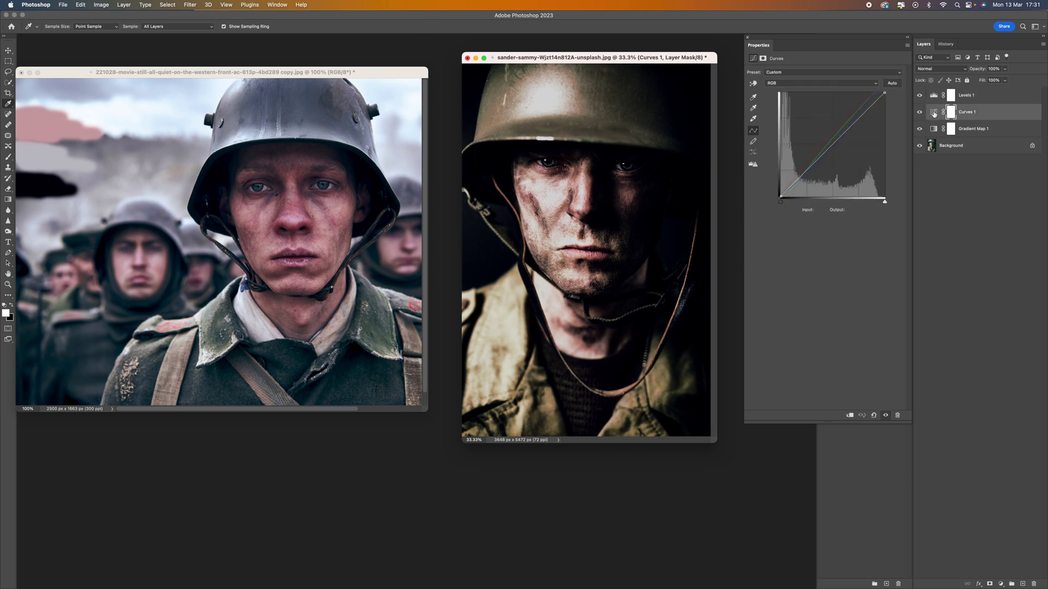
pyautogui.click(753, 119)
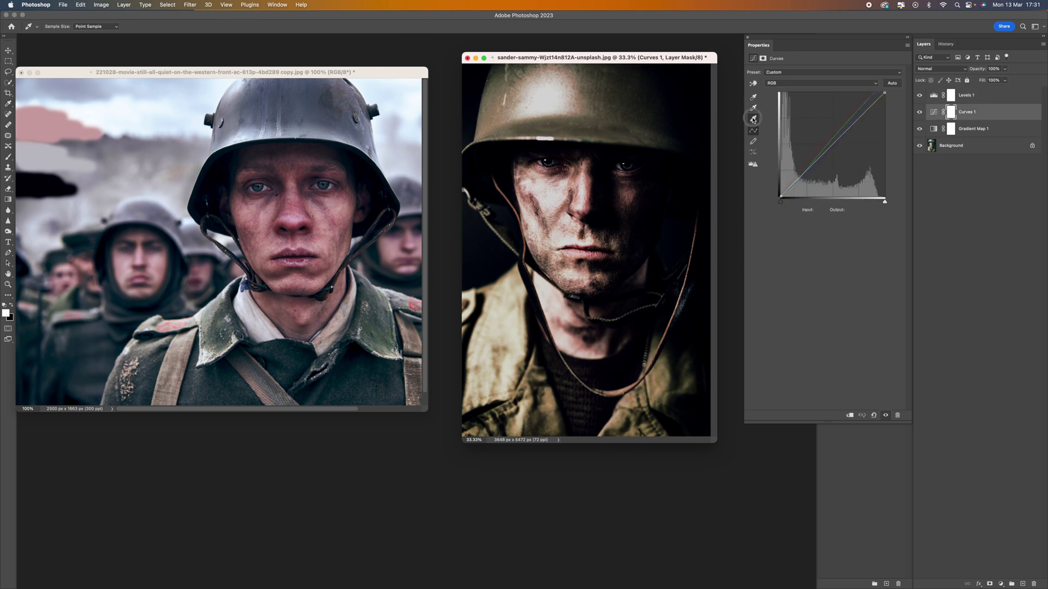
pyautogui.click(632, 184)
pyautogui.click(634, 169)
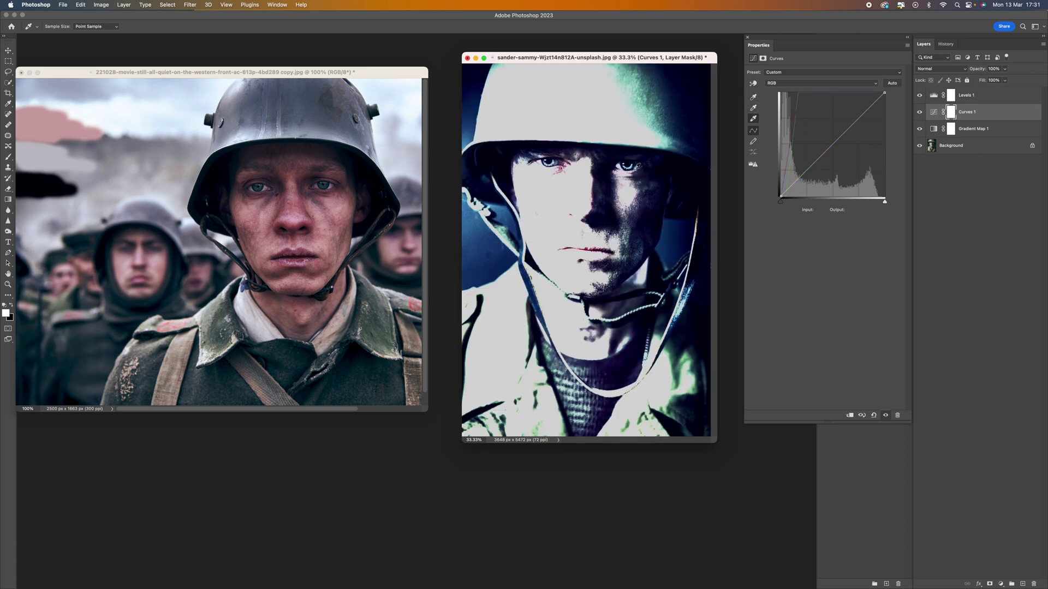
pyautogui.click(551, 101)
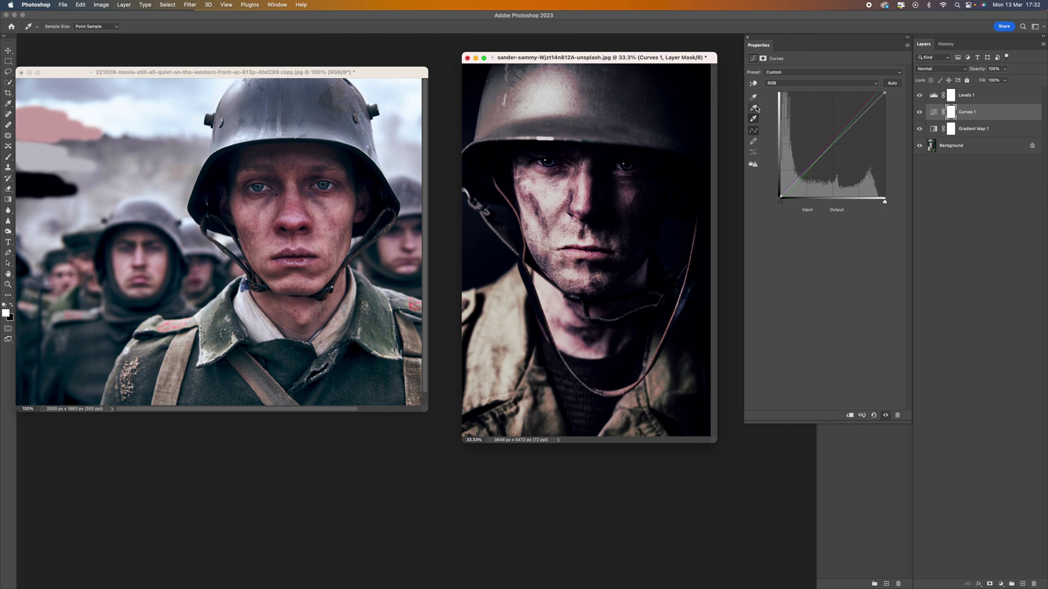
# Close the Curves properties and align the movie still and portrait windows for a side-by-side comparison
pyautogui.click(748, 38)
pyautogui.moveTo(346, 71); pyautogui.dragTo(374, 54)
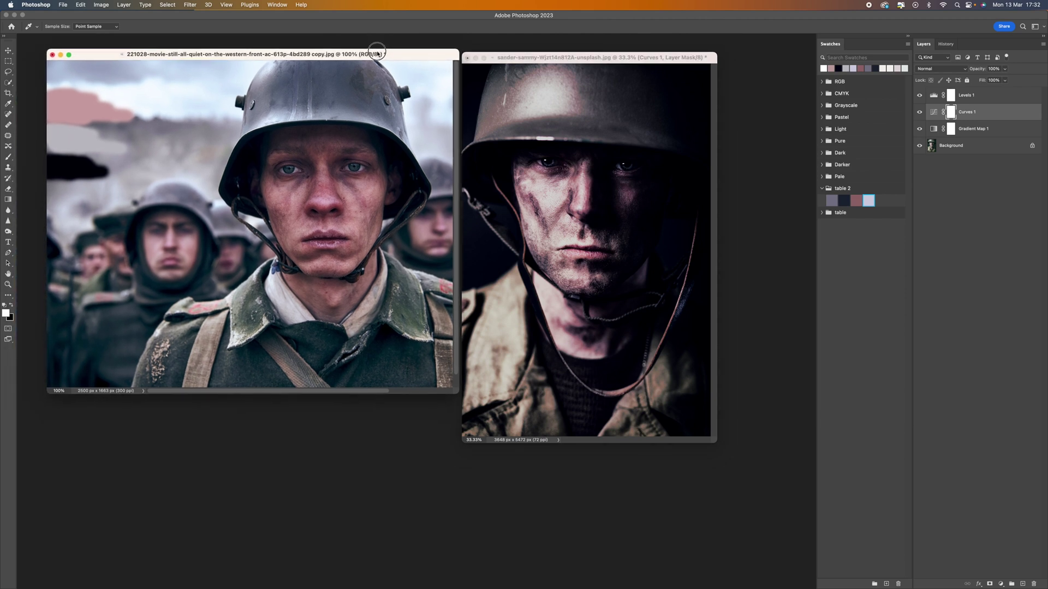
pyautogui.moveTo(541, 58)
pyautogui.mouseDown()
pyautogui.moveTo(530, 55)
pyautogui.moveTo(541, 54)
pyautogui.mouseUp()
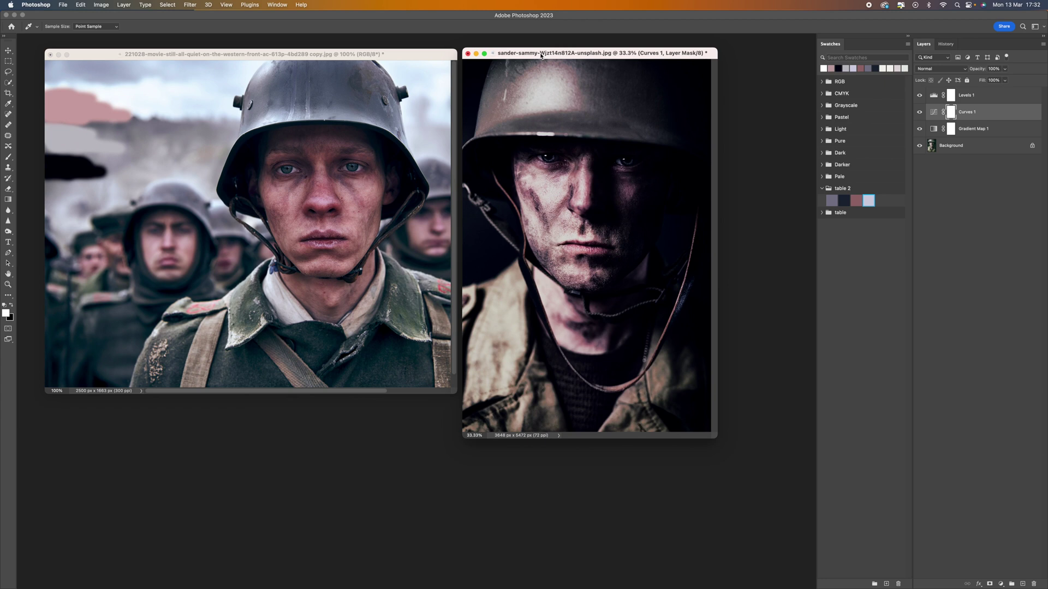
# Add a second Curves adjustment layer above Levels 1 with its default settings
pyautogui.click(966, 104)
pyautogui.click(1001, 584)
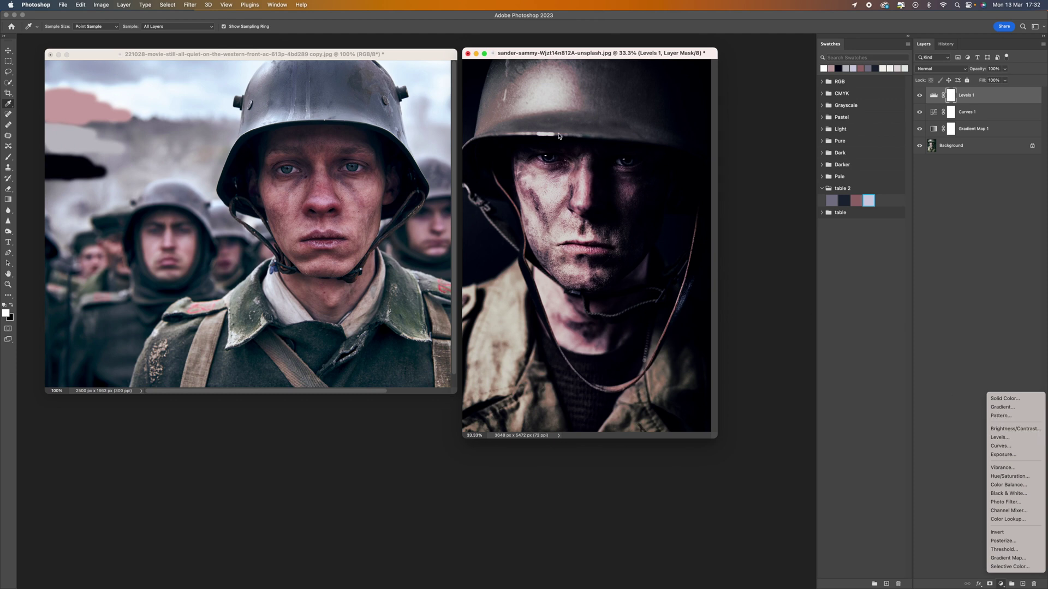
pyautogui.click(1029, 450)
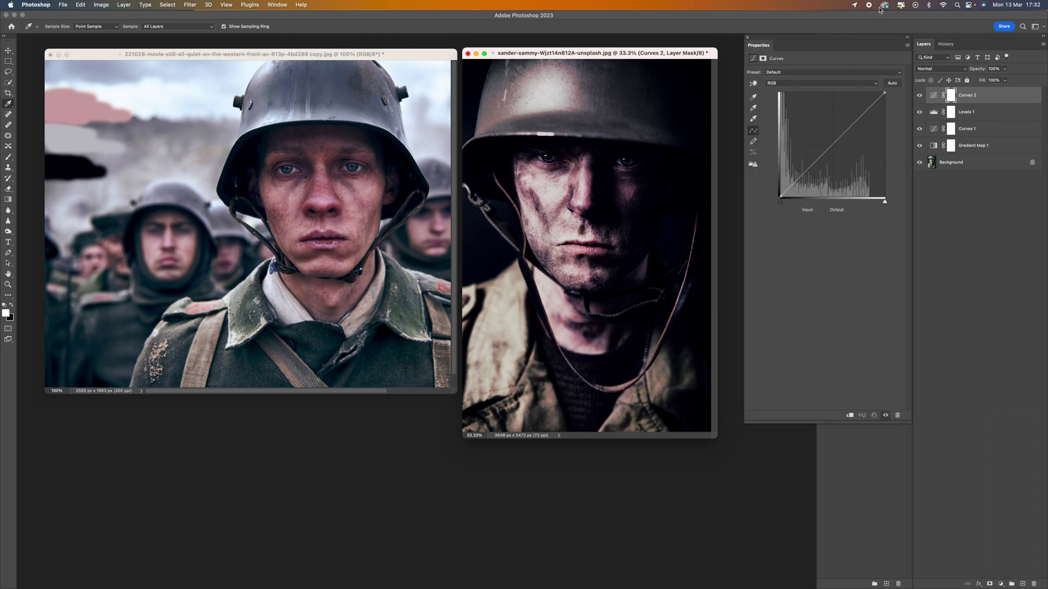
pyautogui.click(748, 37)
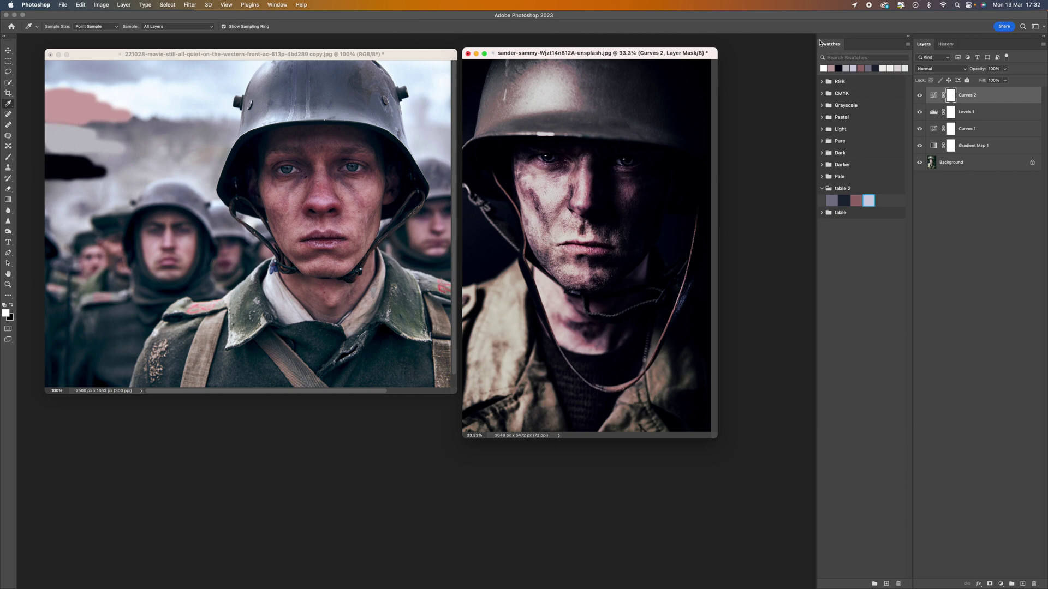
# Add a Hue/Saturation adjustment on top and slightly reduce the Master saturation
pyautogui.click(1001, 584)
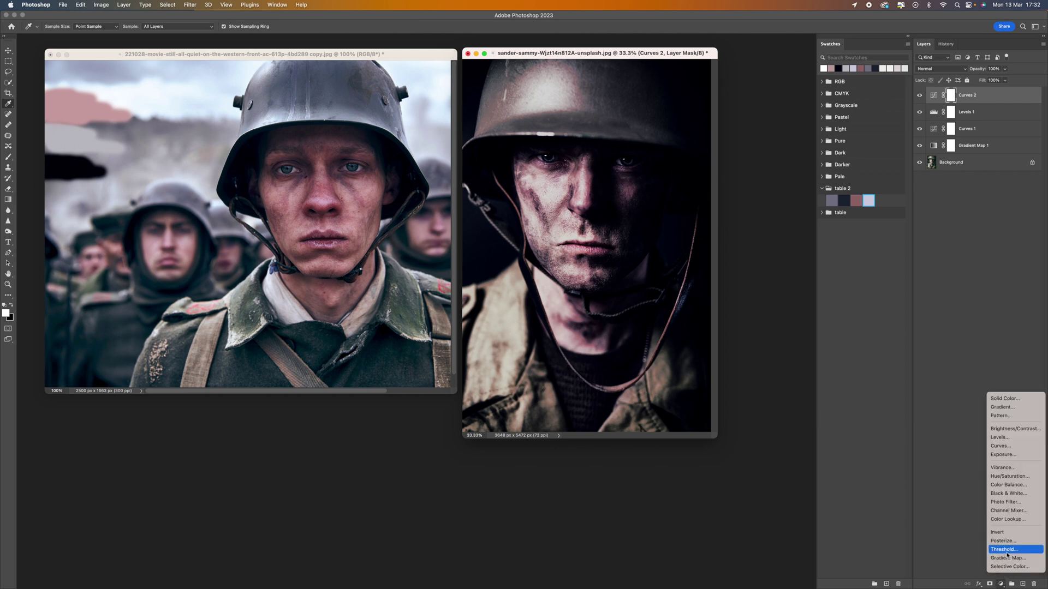
pyautogui.click(1010, 476)
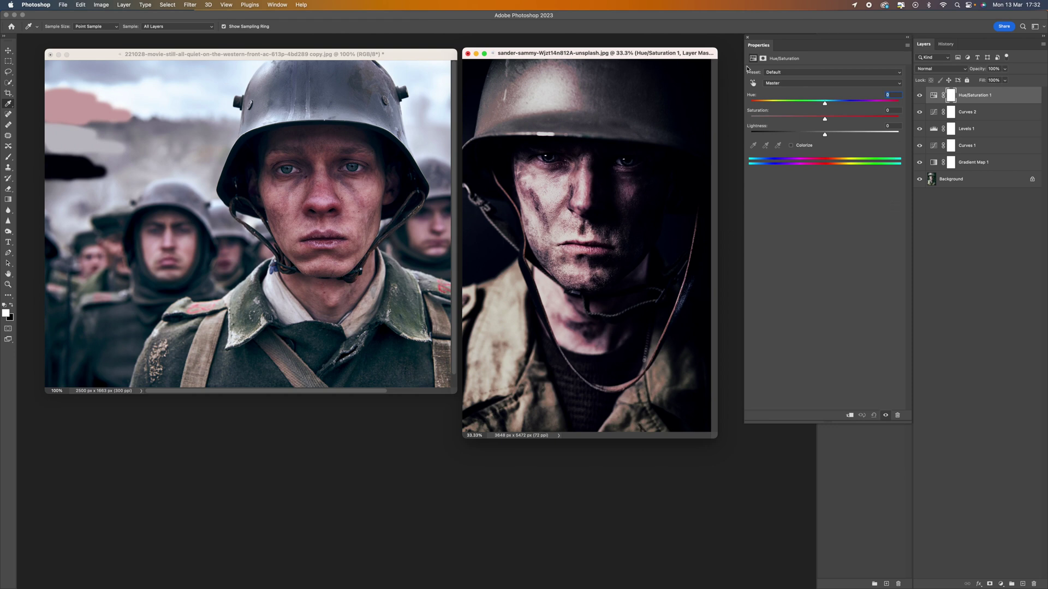
pyautogui.click(819, 86)
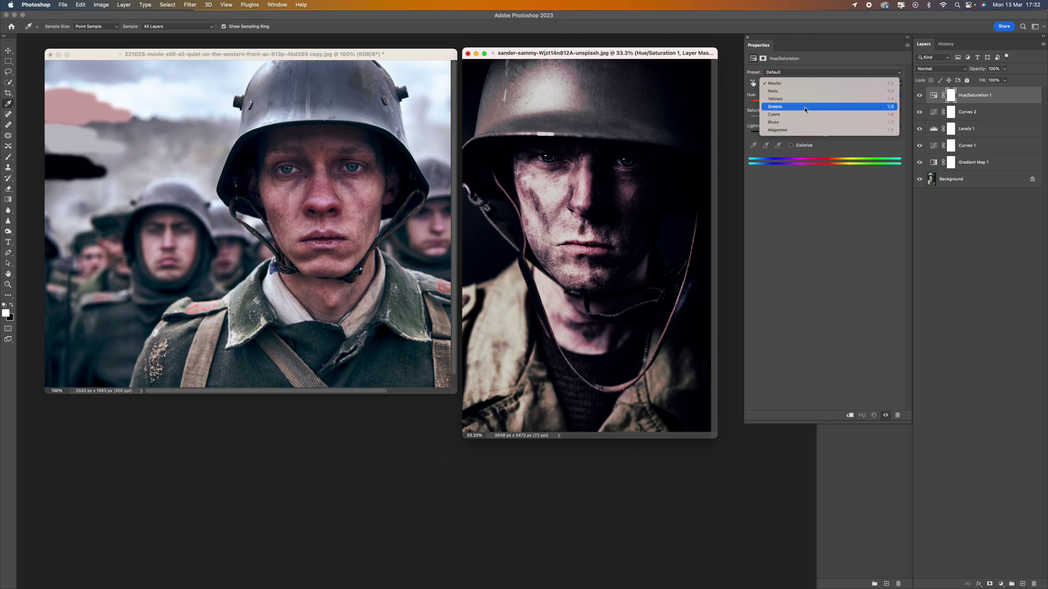
pyautogui.click(806, 85)
pyautogui.moveTo(825, 120)
pyautogui.mouseDown()
pyautogui.moveTo(784, 122)
pyautogui.moveTo(825, 121)
pyautogui.mouseUp()
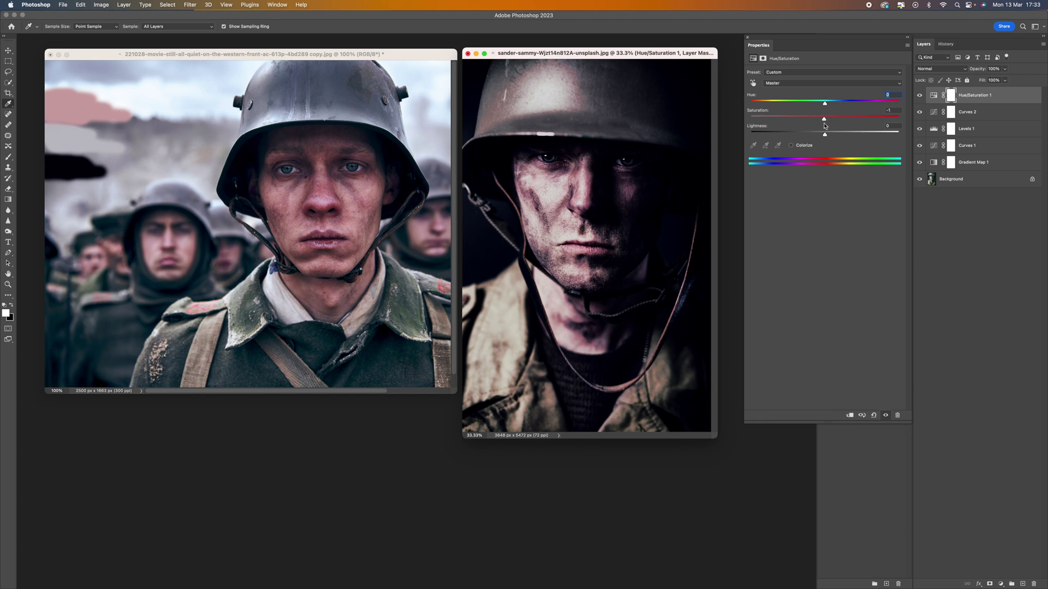
pyautogui.click(747, 37)
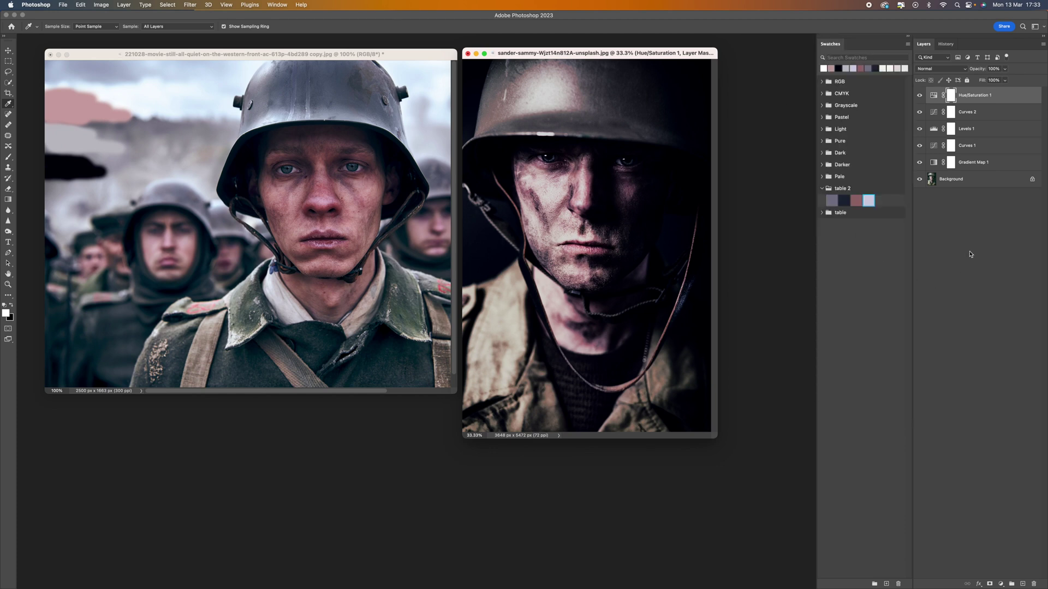